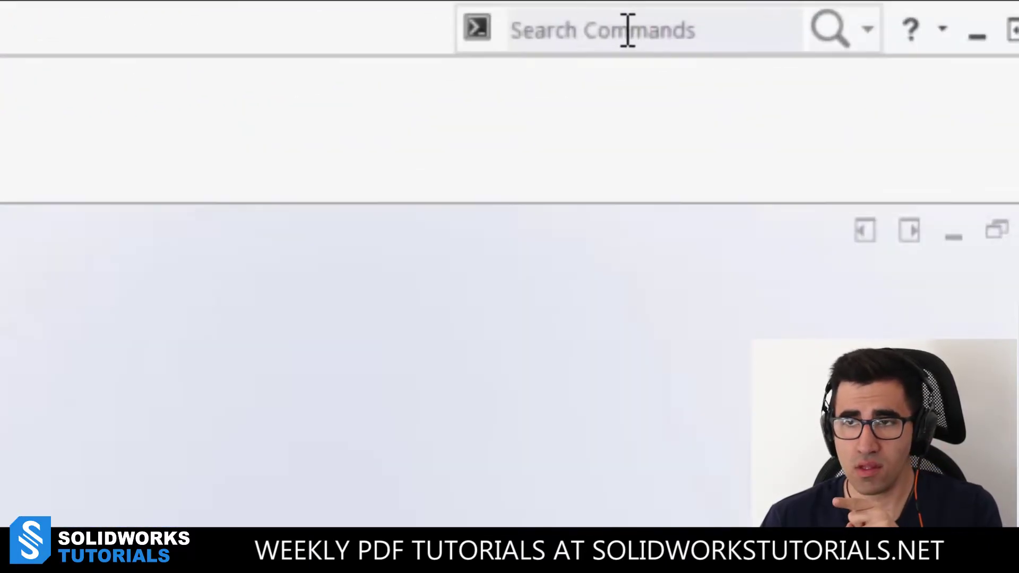
Start the Combine feature from Insert > Features, leaving Add as the operation type.
left_click(953, 7)
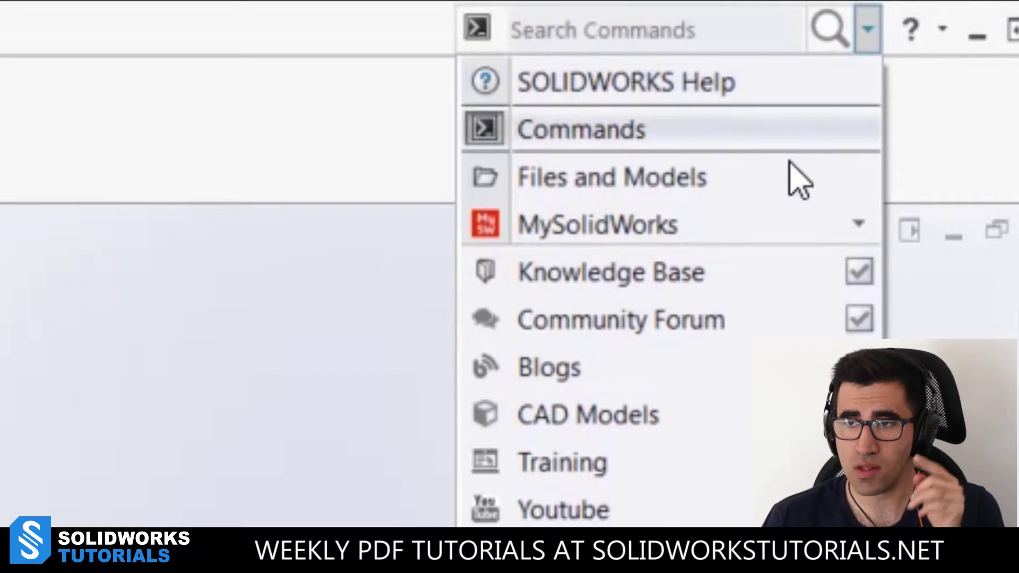
left_click(647, 28)
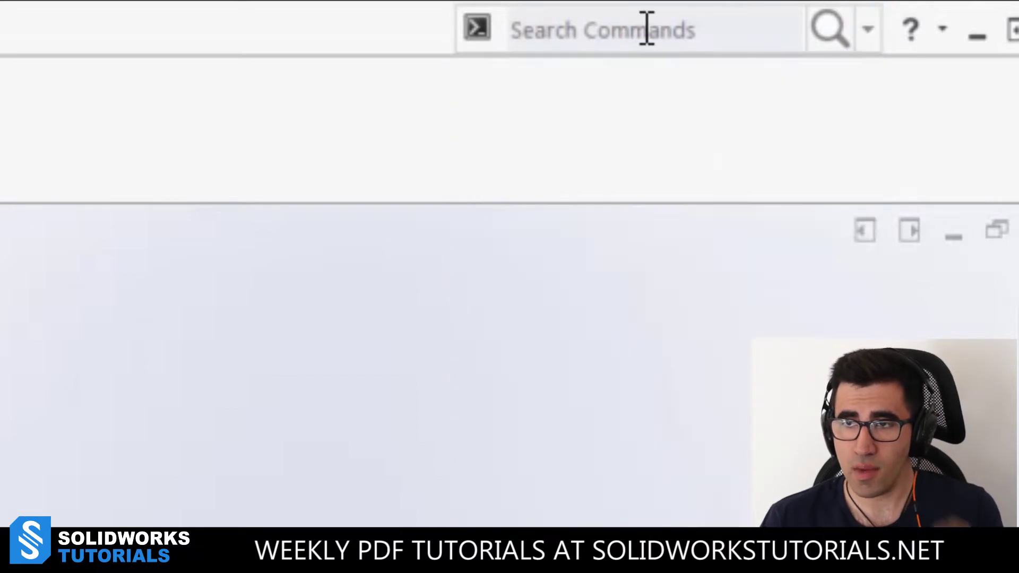
left_click(647, 28)
type("d")
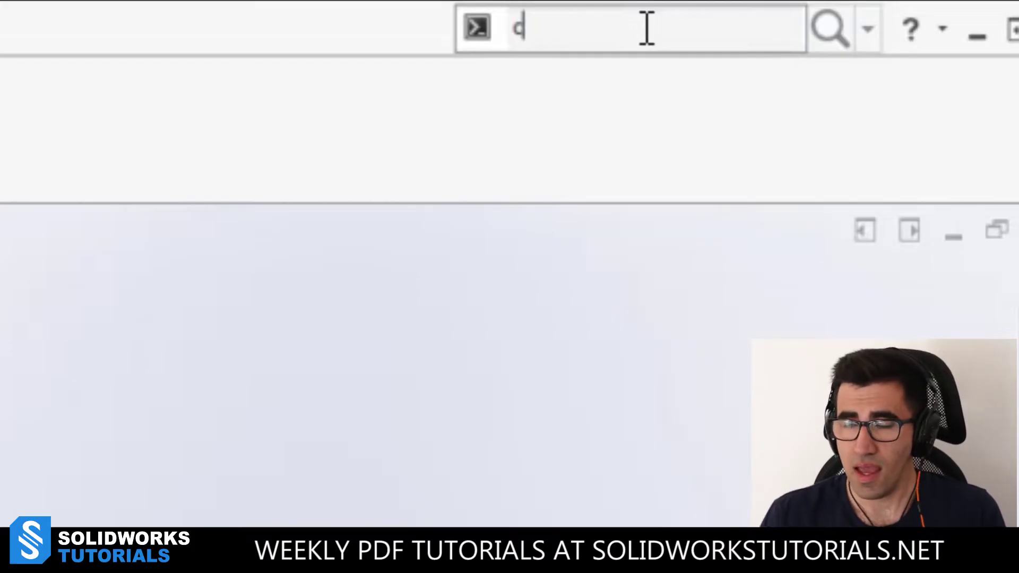
type("ombine")
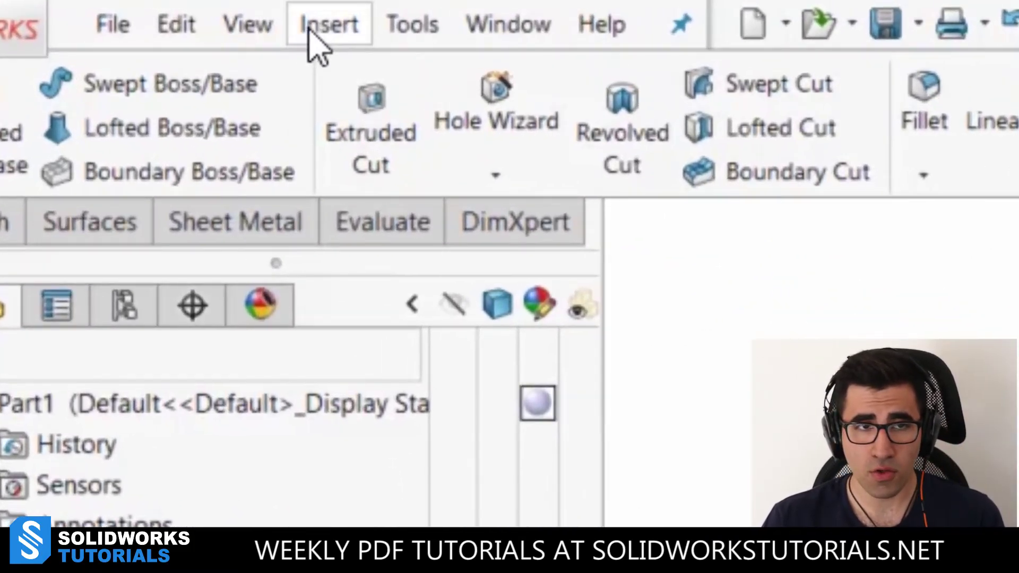
left_click(200, 14)
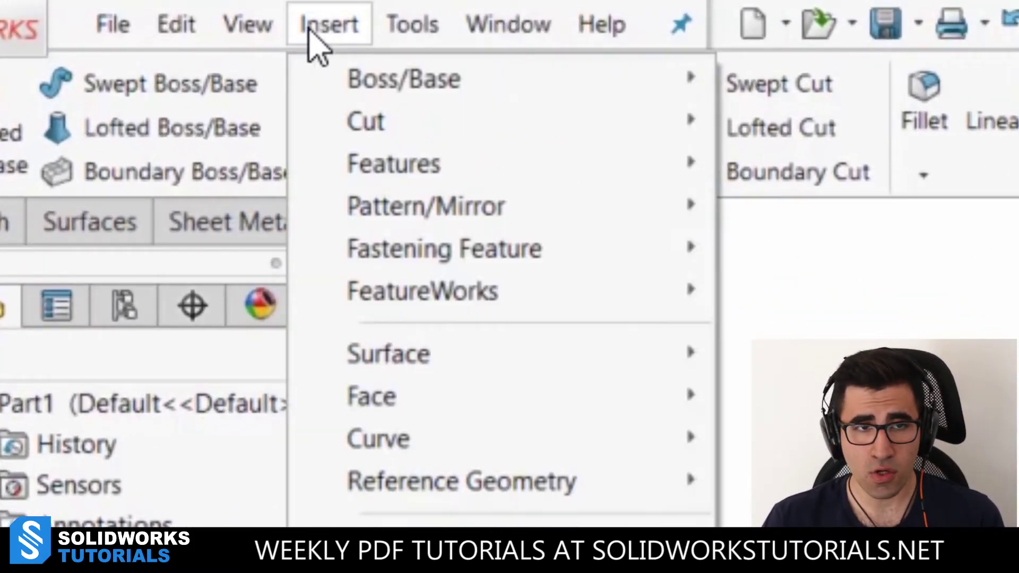
mouse_move(444, 182)
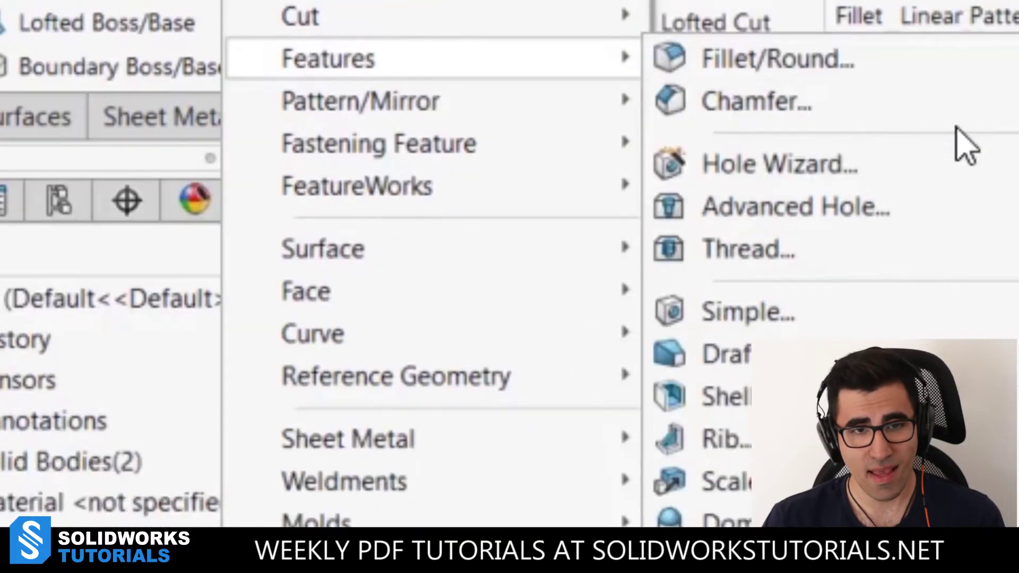
left_click(540, 427)
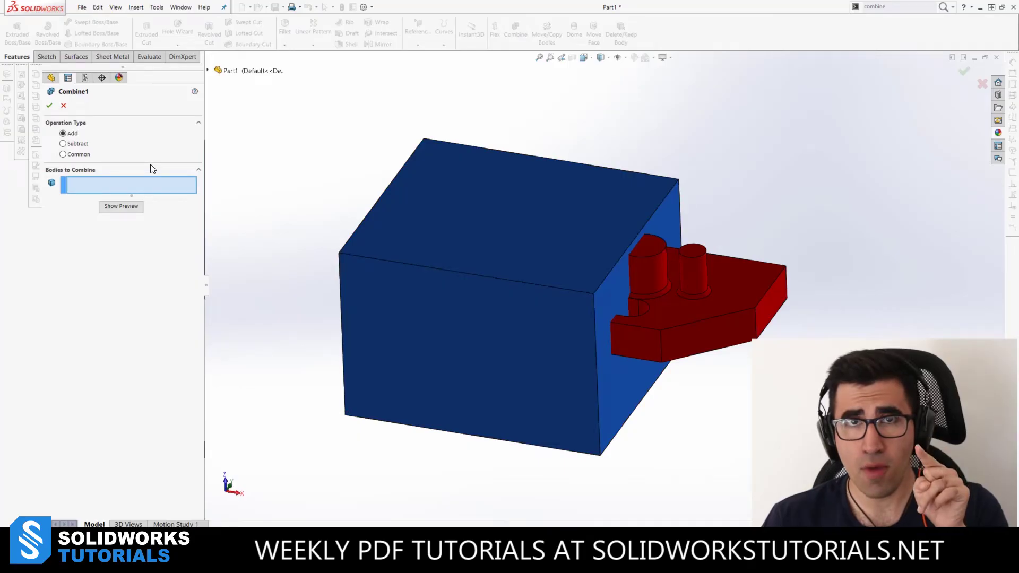
Set Combine to Subtract with the blue block as main body and the red part as the body to subtract.
left_click(77, 144)
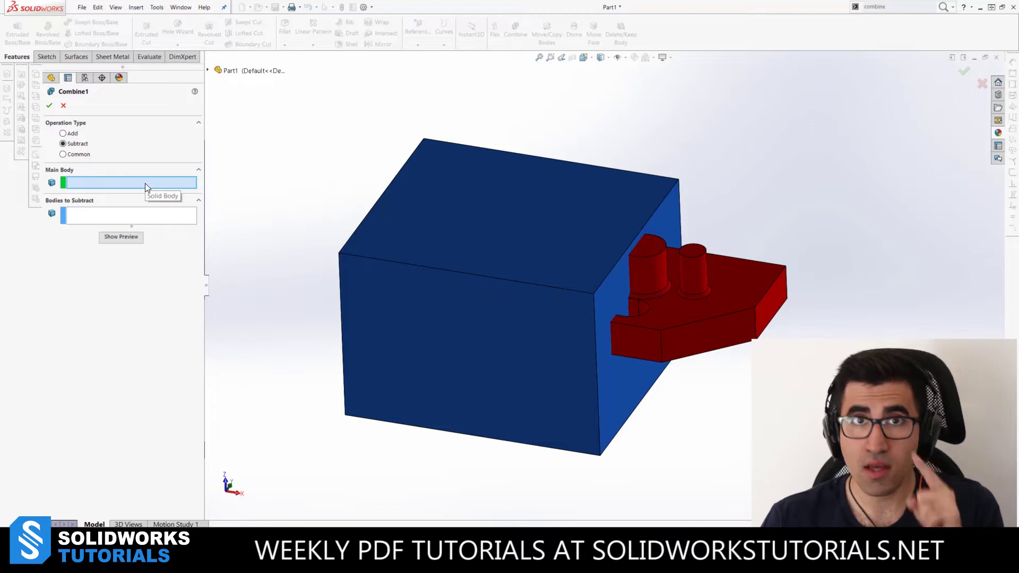
left_click(444, 193)
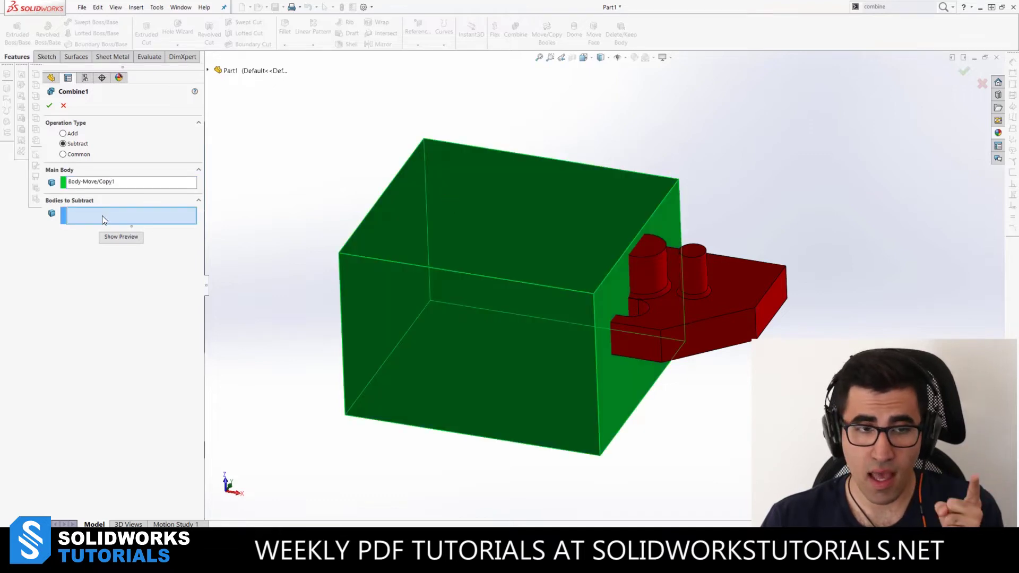
left_click(738, 306)
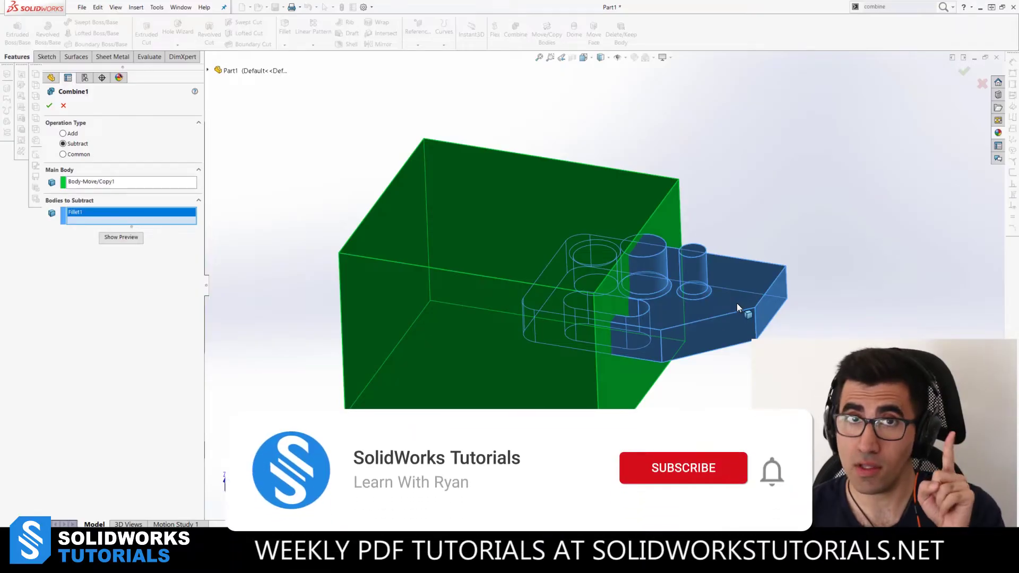
Accept the subtraction, inspect the pocket from below, then undo Combine1 and Body-Move/Copy1.
key("Return")
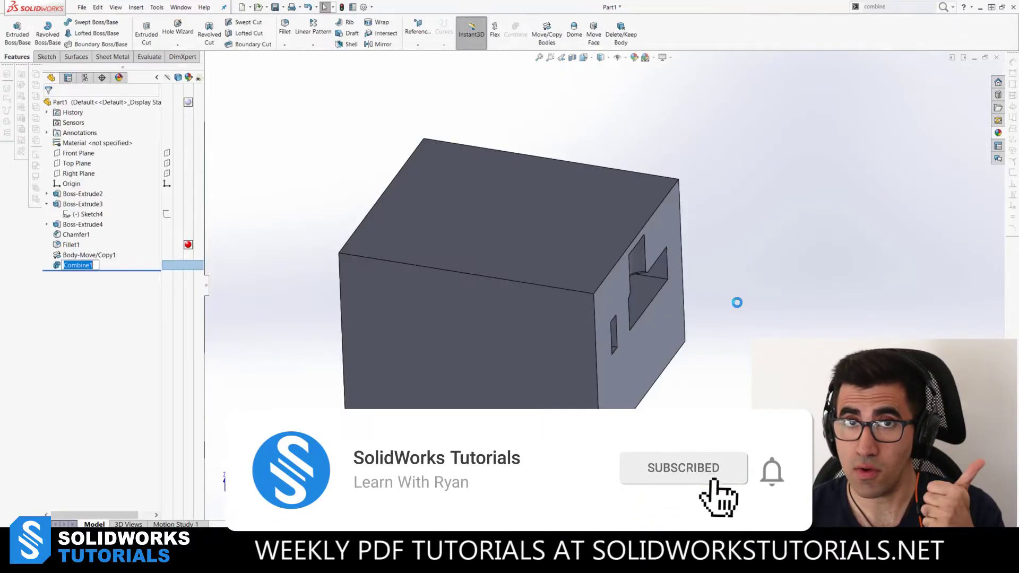
scroll(663, 300, "down", 6)
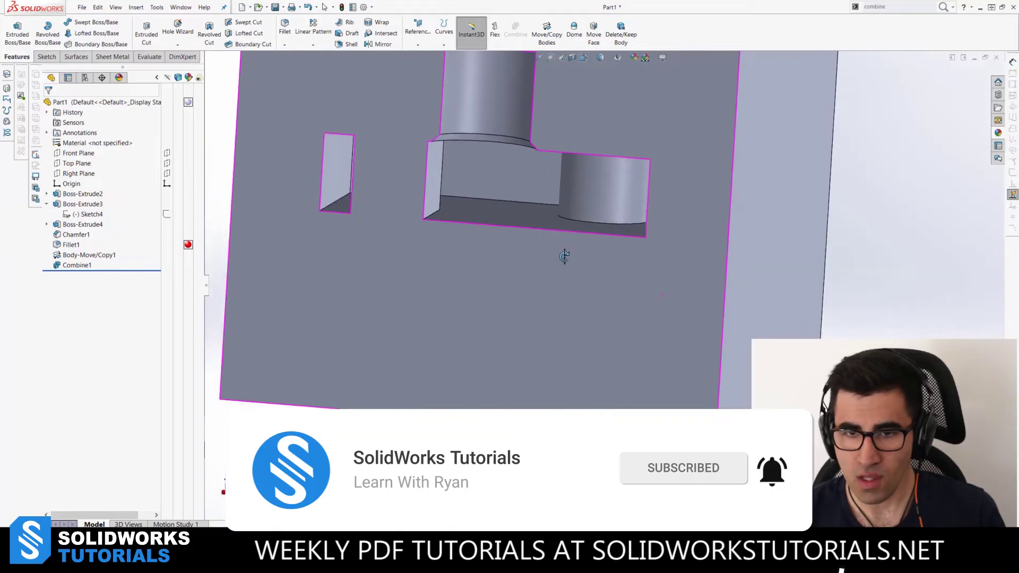
scroll(564, 256, "up", 6)
scroll(562, 256, "down", 2)
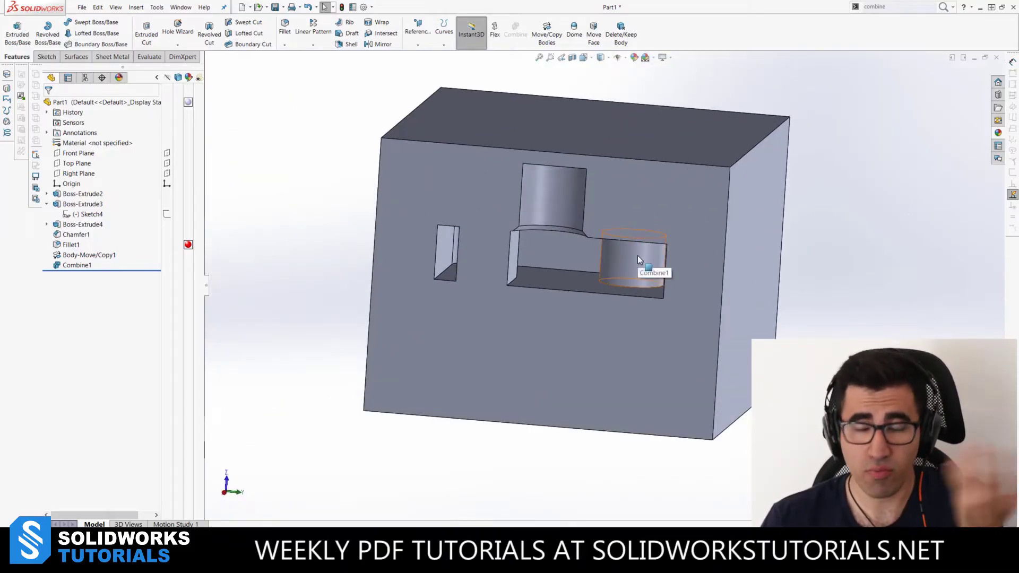
scroll(610, 270, "down", 4)
middle_click_drag(642, 249, 698, 269)
scroll(658, 212, "up", 6)
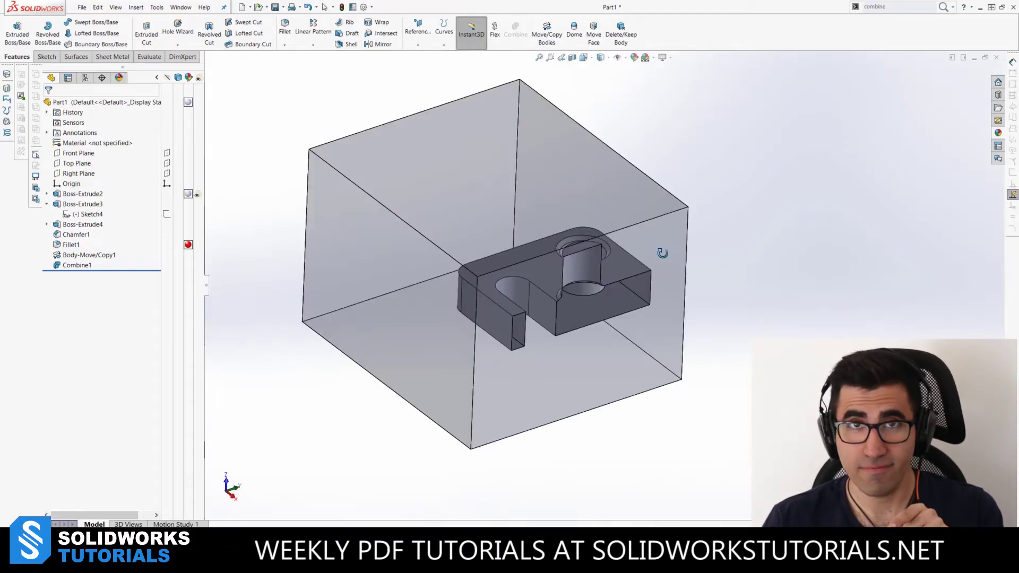
key("Escape")
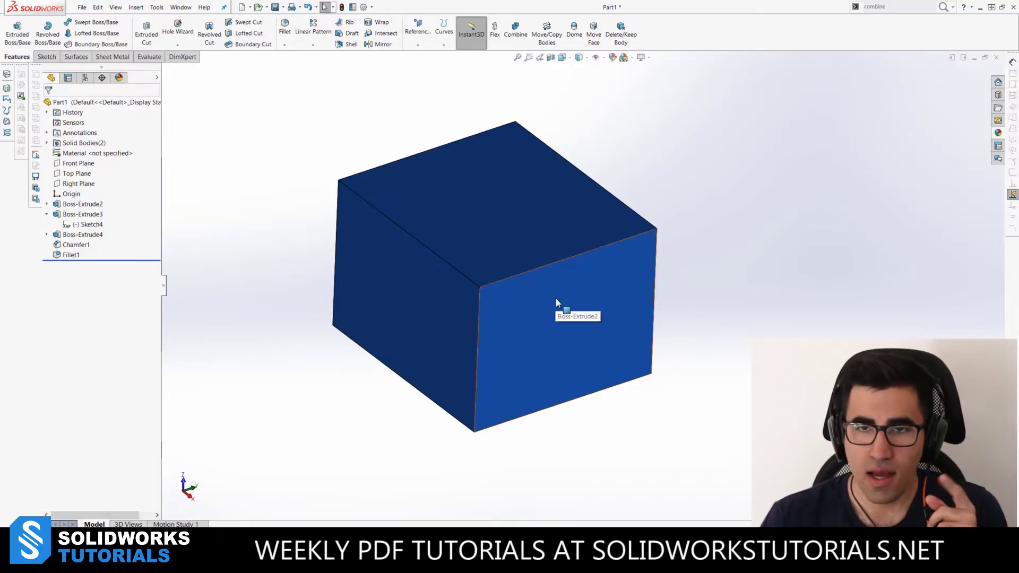
Make Boss-Extrude2 transparent and orbit to see the red part sitting inside the blue block.
middle_click_drag(571, 291, 584, 200)
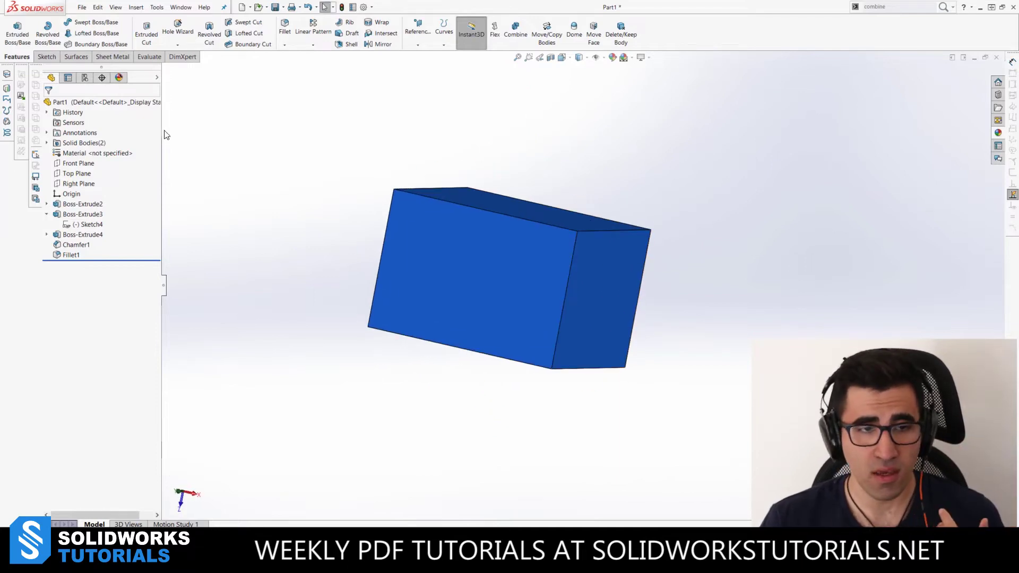
left_click(157, 78)
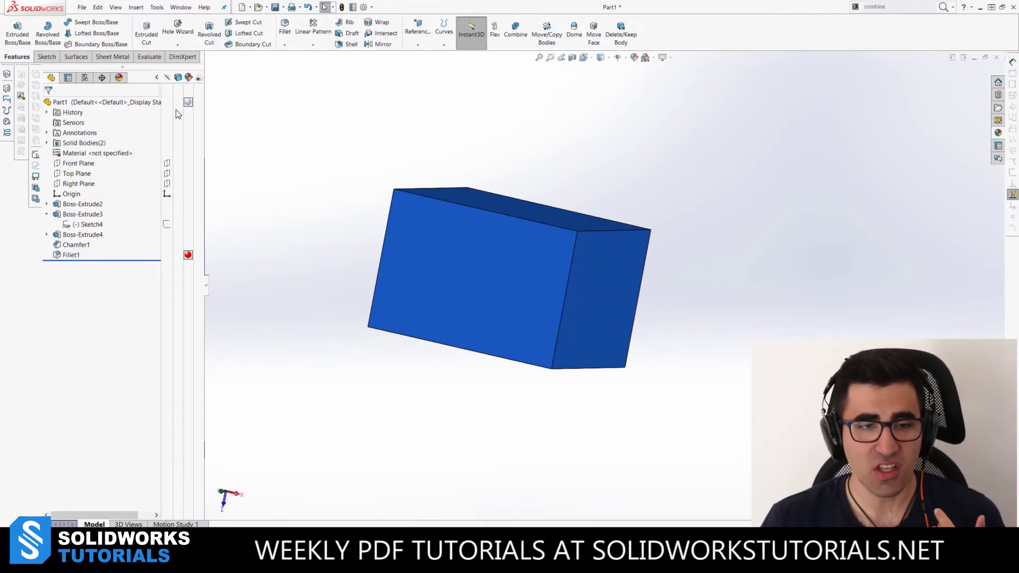
left_click(197, 206)
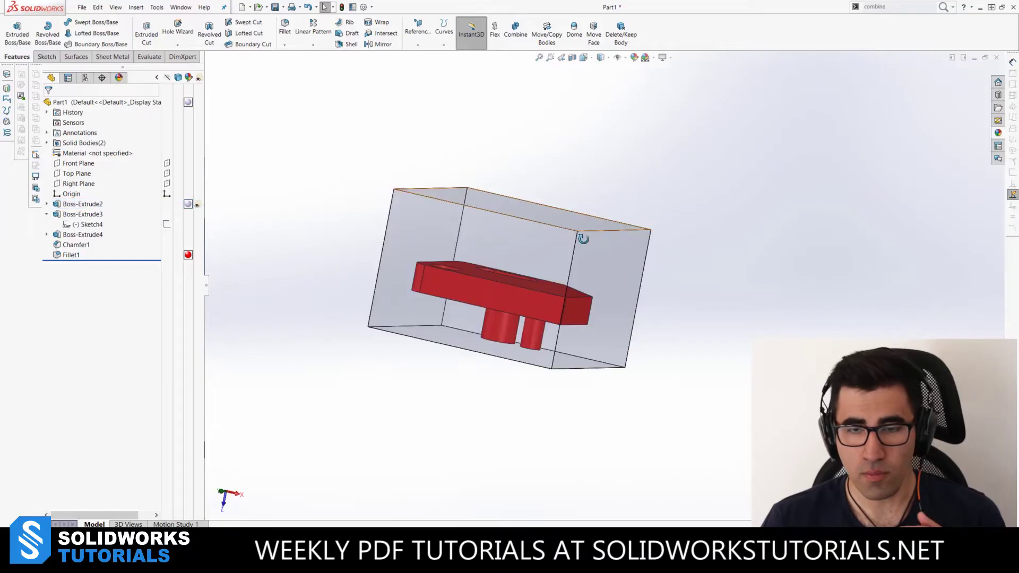
middle_click_drag(584, 234, 635, 204)
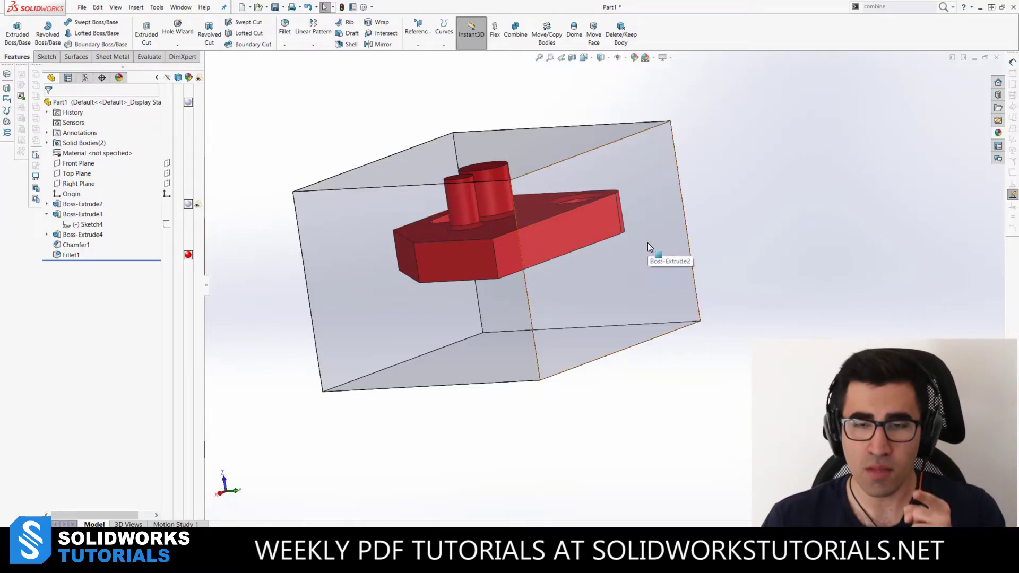
middle_click_drag(632, 250, 658, 291)
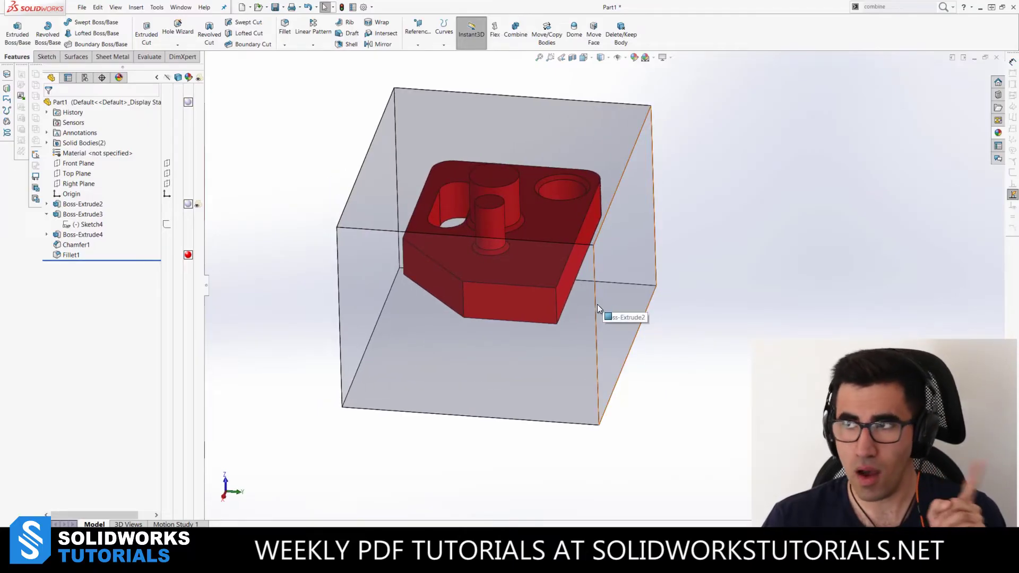
middle_click_drag(597, 304, 505, 87)
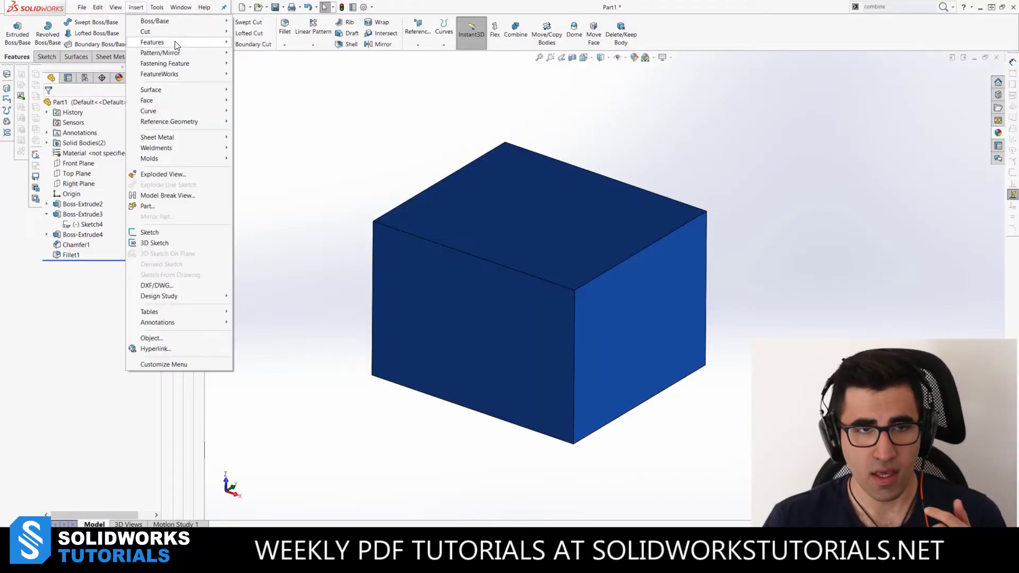
Start a second Subtract Combine with Boss-Extrude2 as main body, clearing the mistakenly added block.
mouse_move(175, 42)
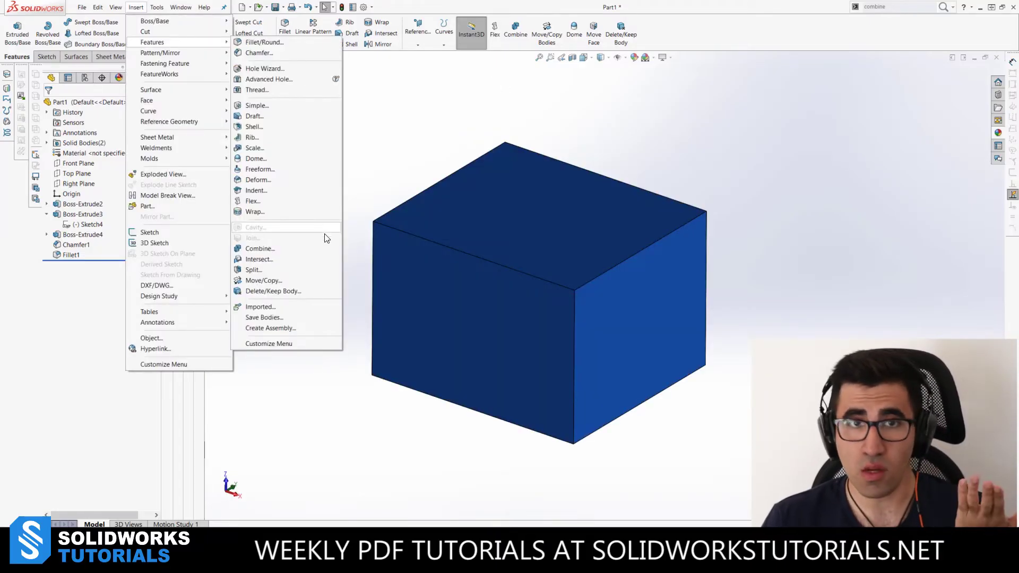
left_click(319, 248)
left_click(511, 217)
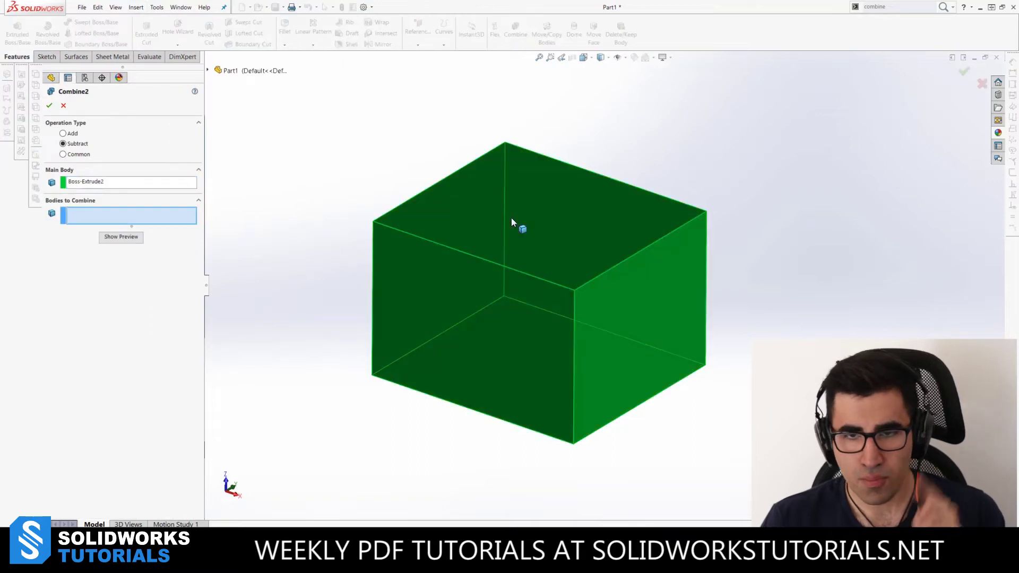
left_click(579, 225)
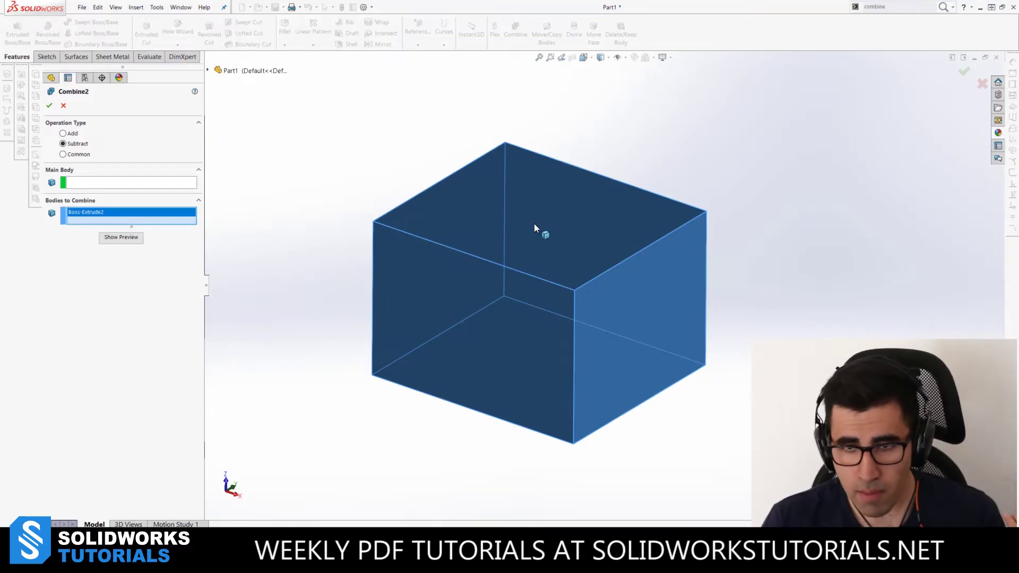
left_click(616, 280)
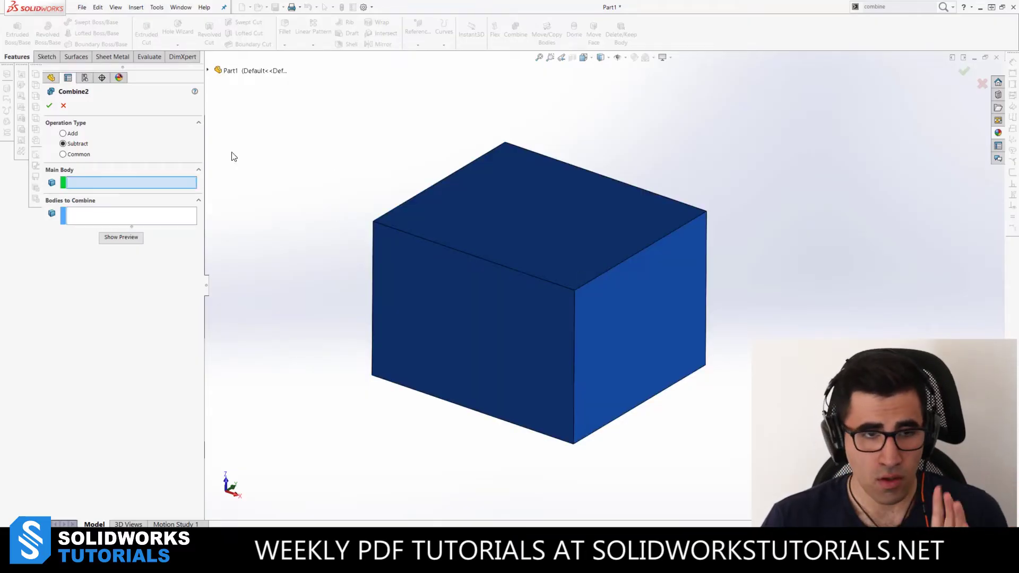
left_click(514, 227)
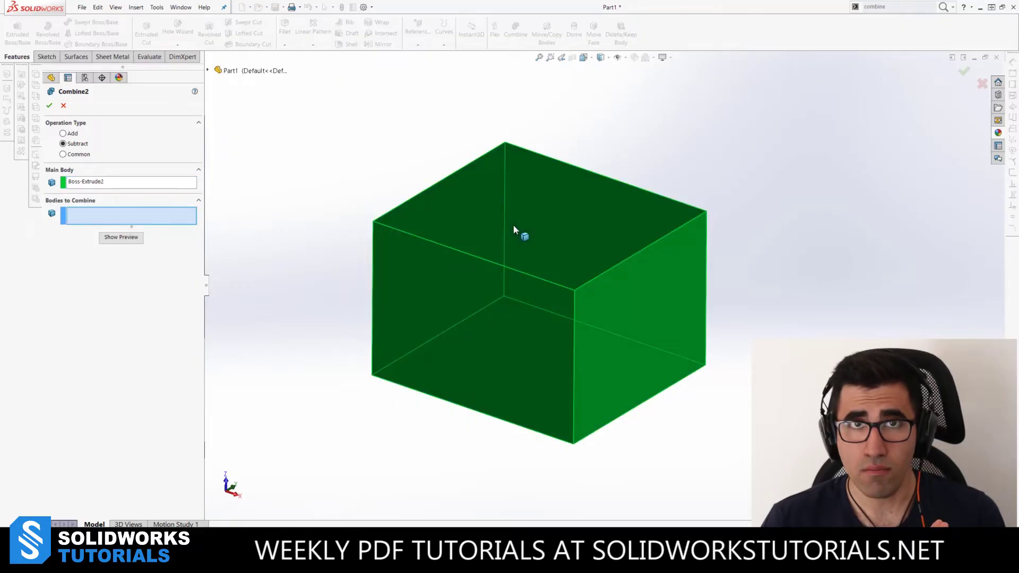
right_click(535, 234)
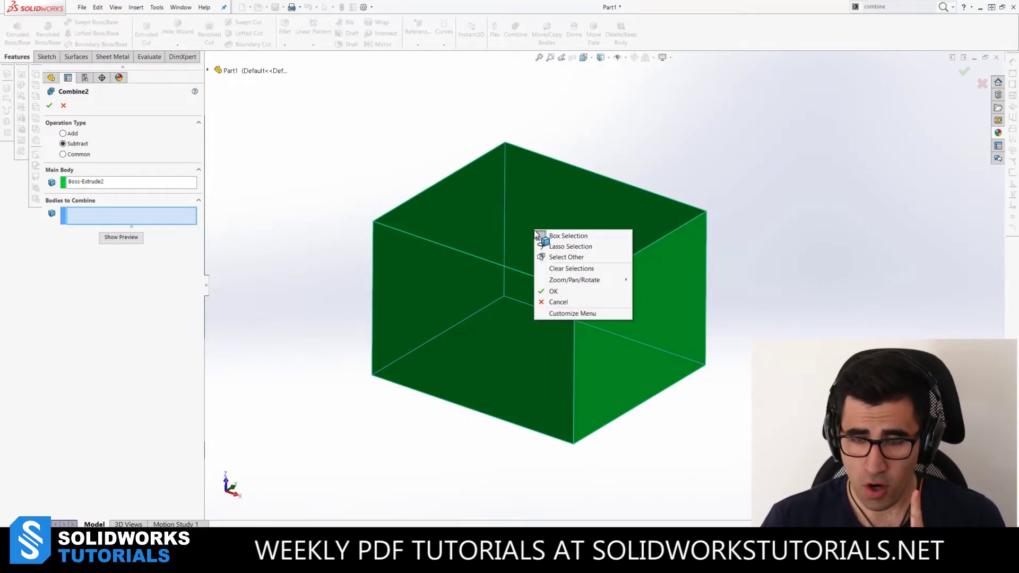
left_click(577, 259)
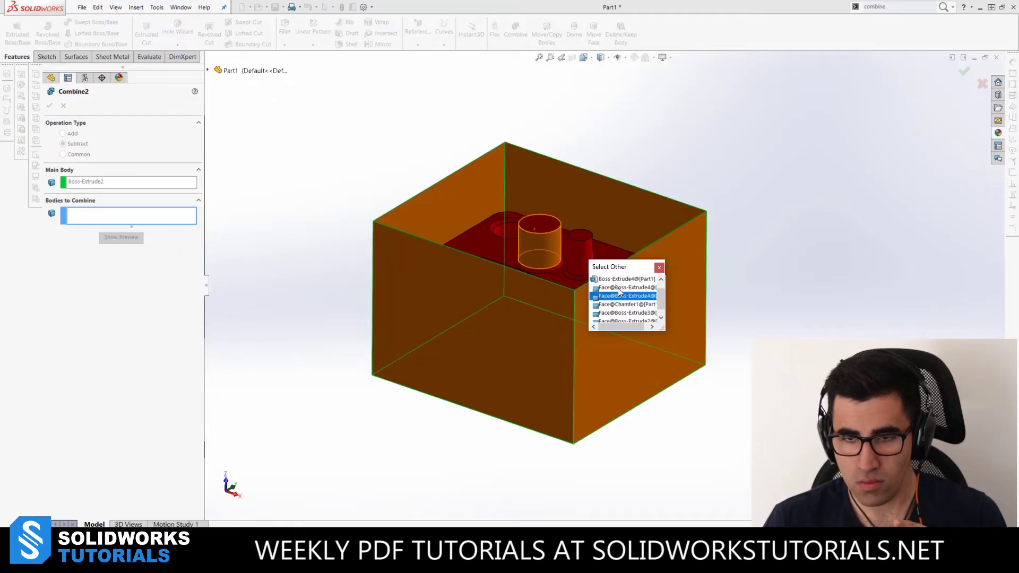
scroll(616, 287, "up", 1)
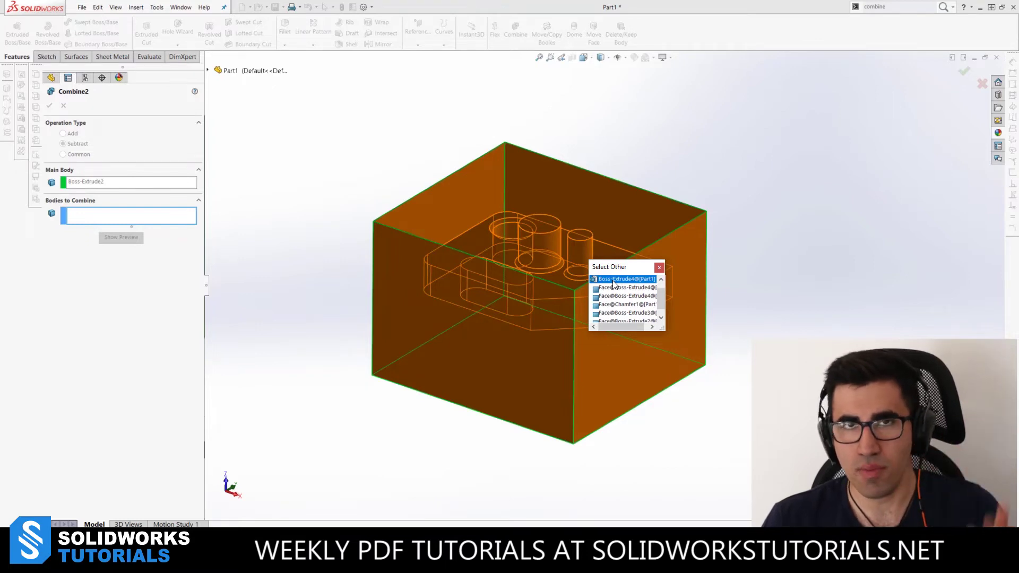
left_click(613, 284)
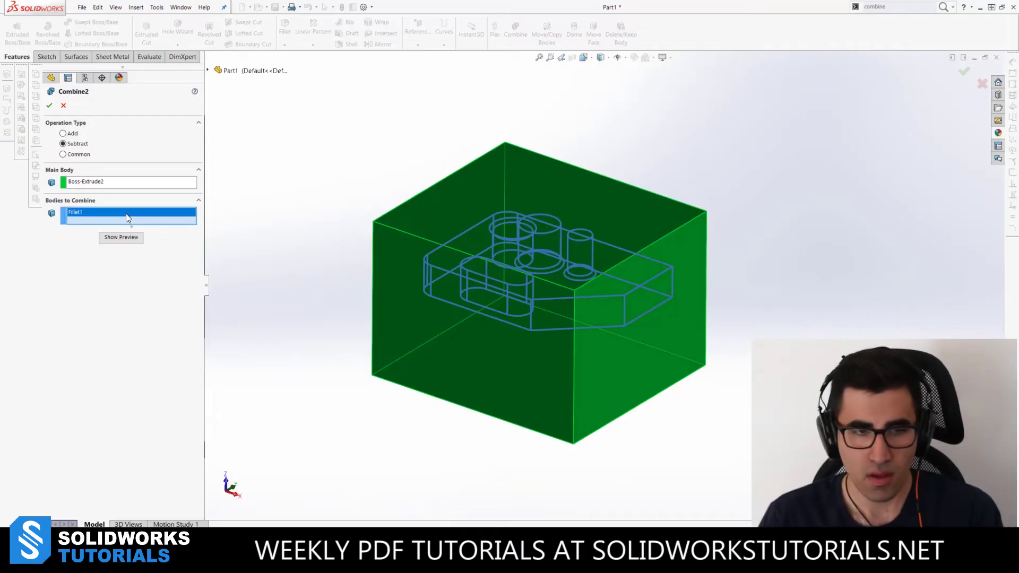
Replace the body to subtract with Fillet1, picked from the Solid Bodies list.
key("Delete")
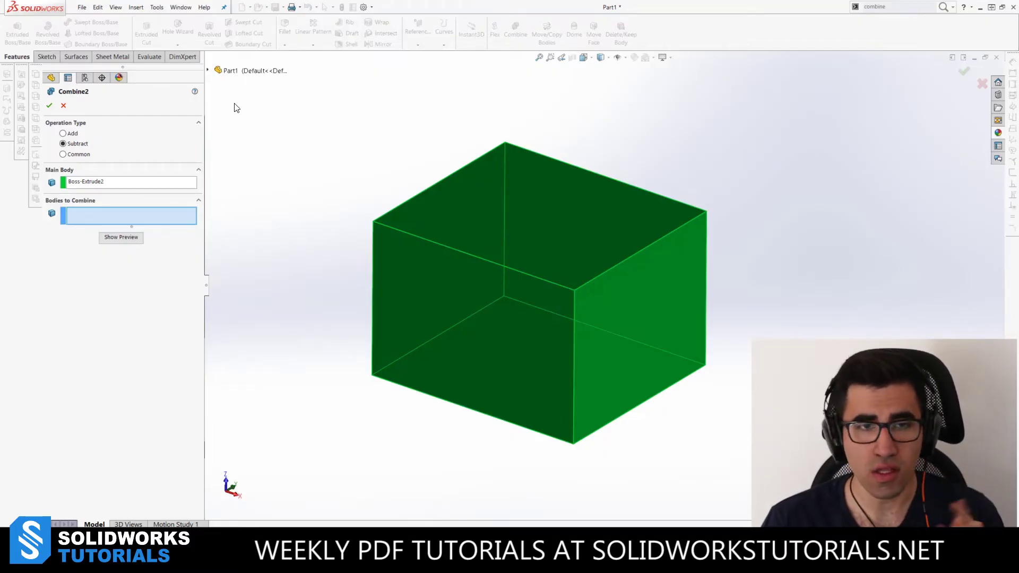
left_click(209, 71)
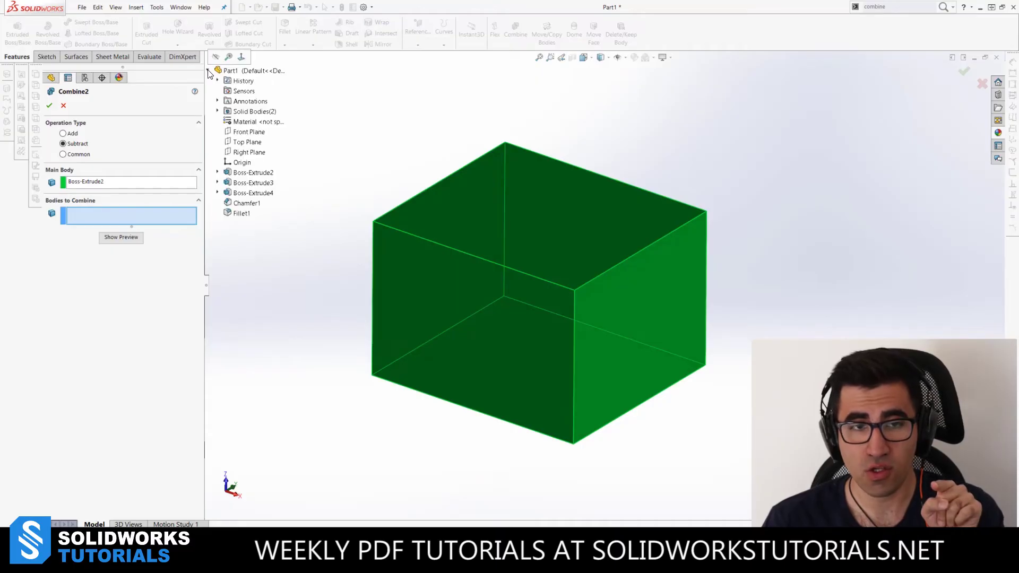
left_click(217, 112)
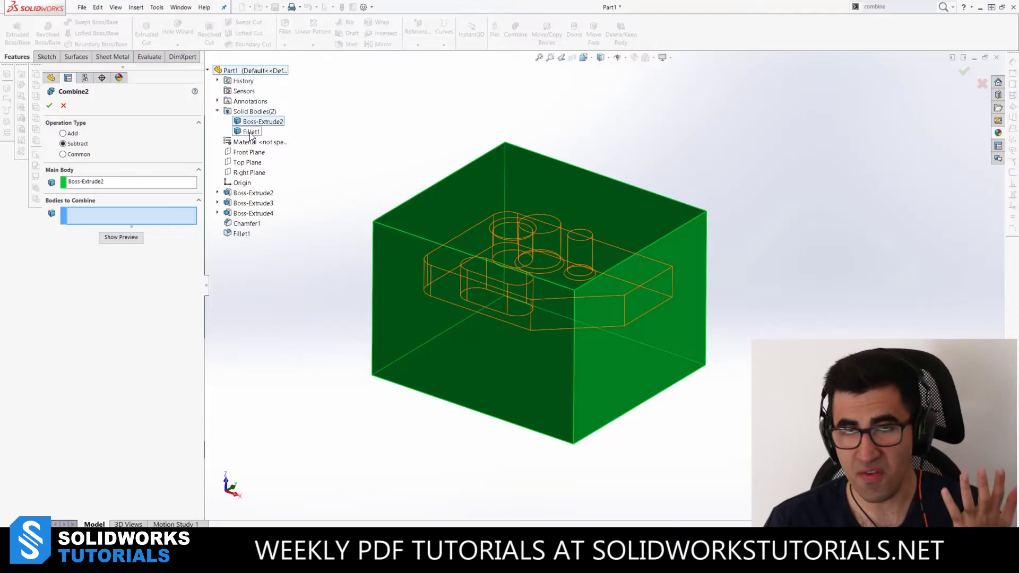
left_click(250, 133)
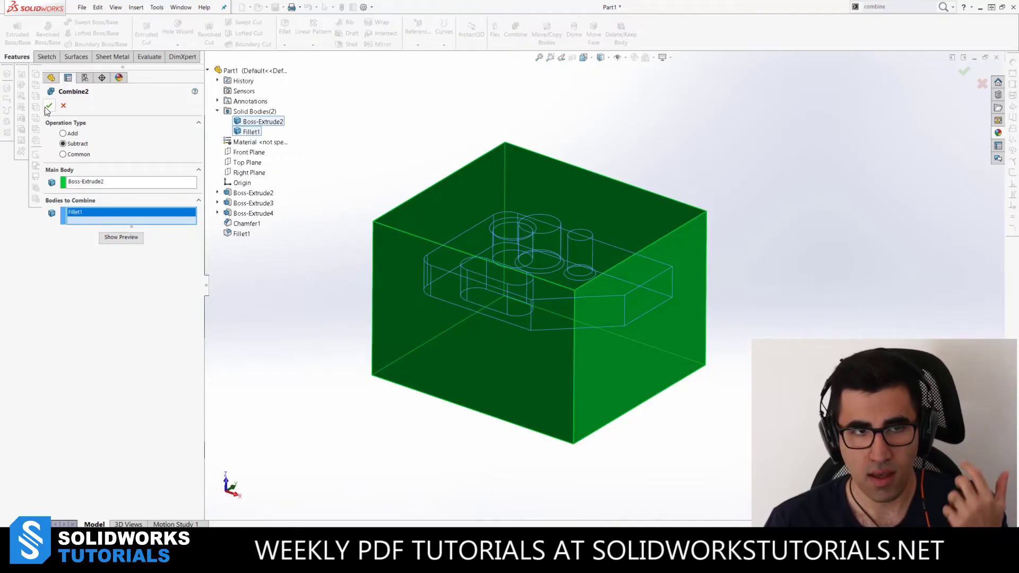
Accept Combine2, make the outer block transparent and orbit to view the inner pocket.
key("Return")
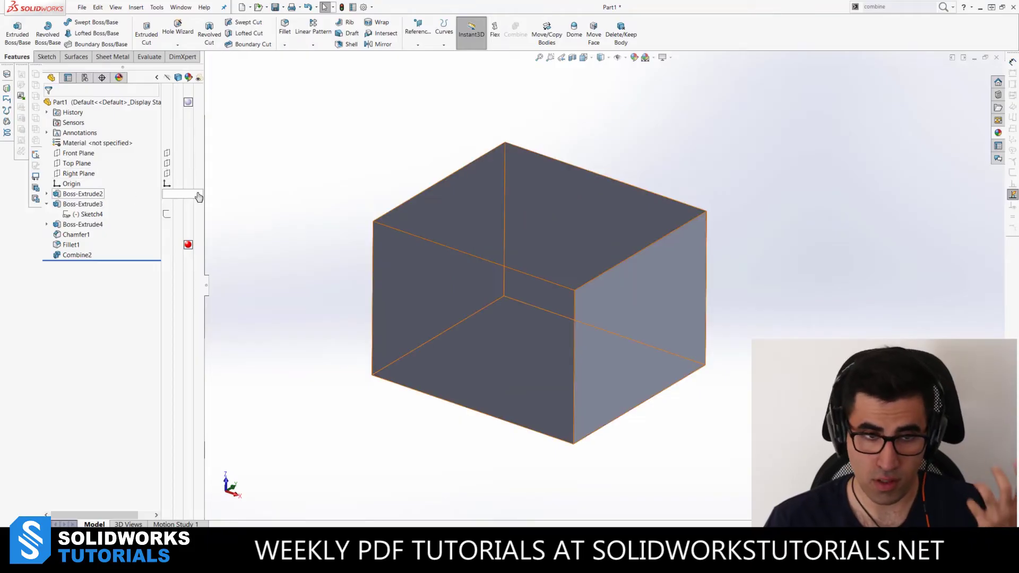
left_click(198, 197)
left_click(335, 148)
middle_click_drag(652, 242, 610, 306)
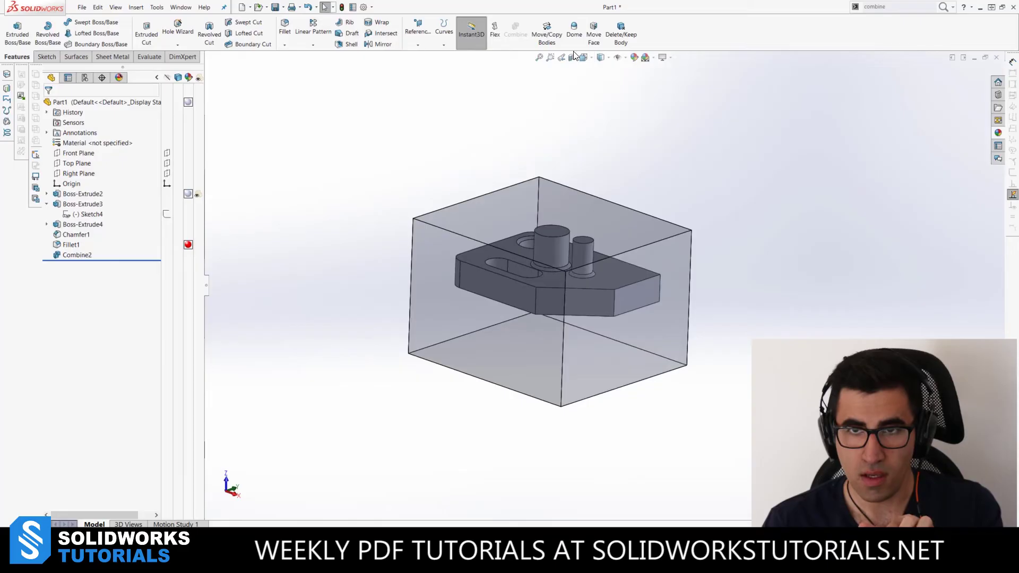
Section the model on the Front Plane, moving the plane about 20 mm through the pocket.
key("ctrl+shift+s")
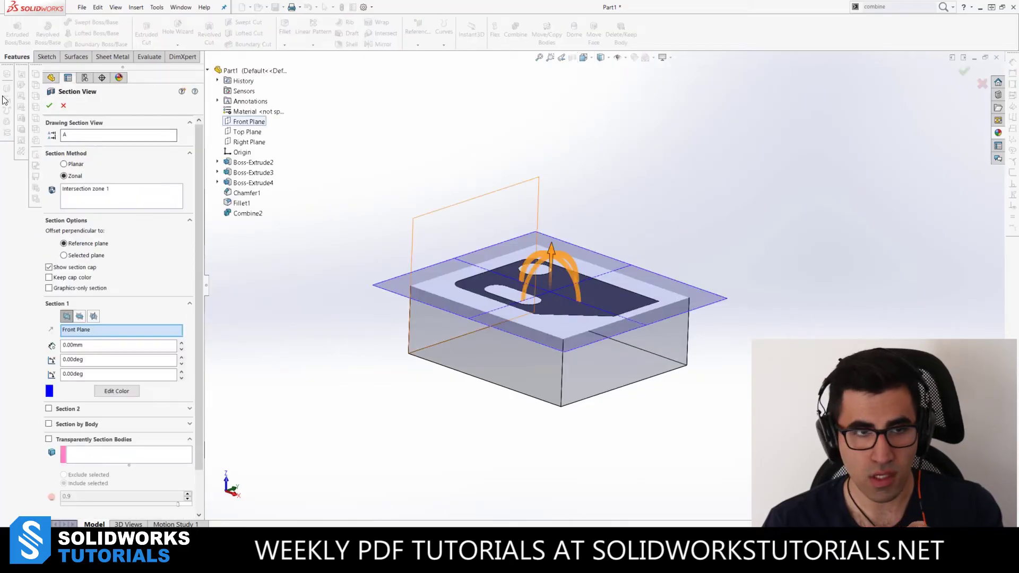
left_click(50, 105)
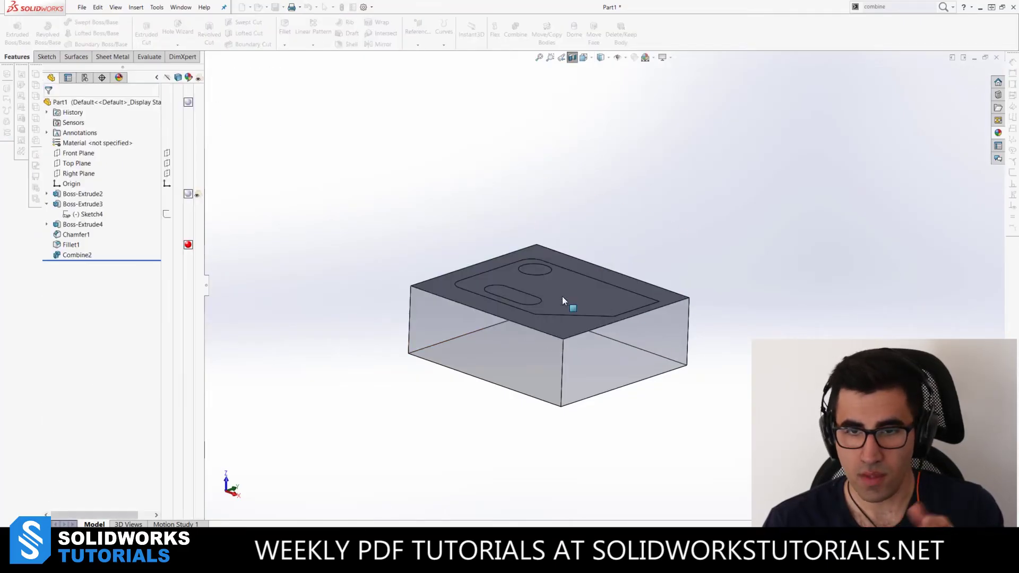
scroll(596, 180, "down", 3)
left_click(572, 57)
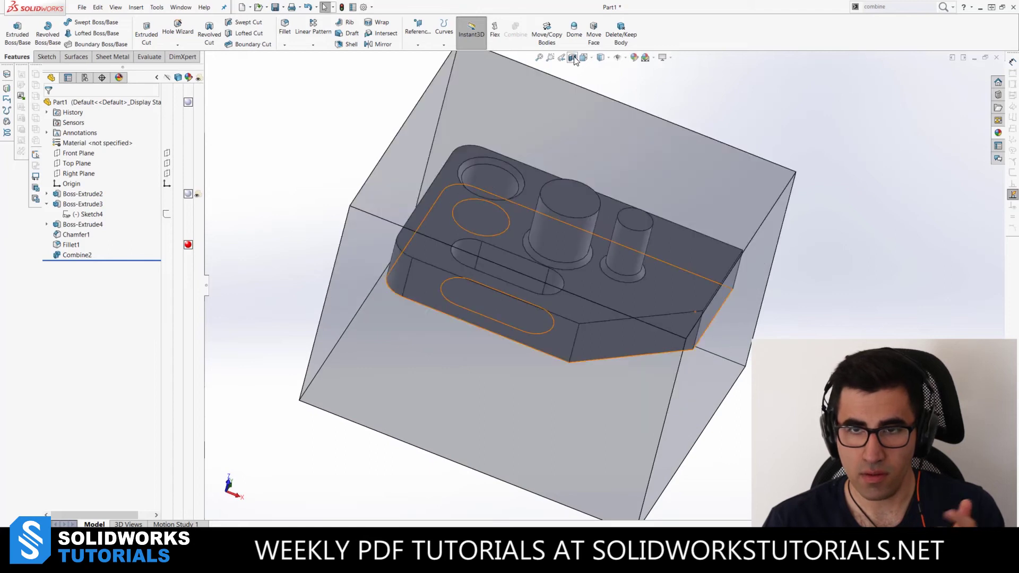
left_click(572, 57)
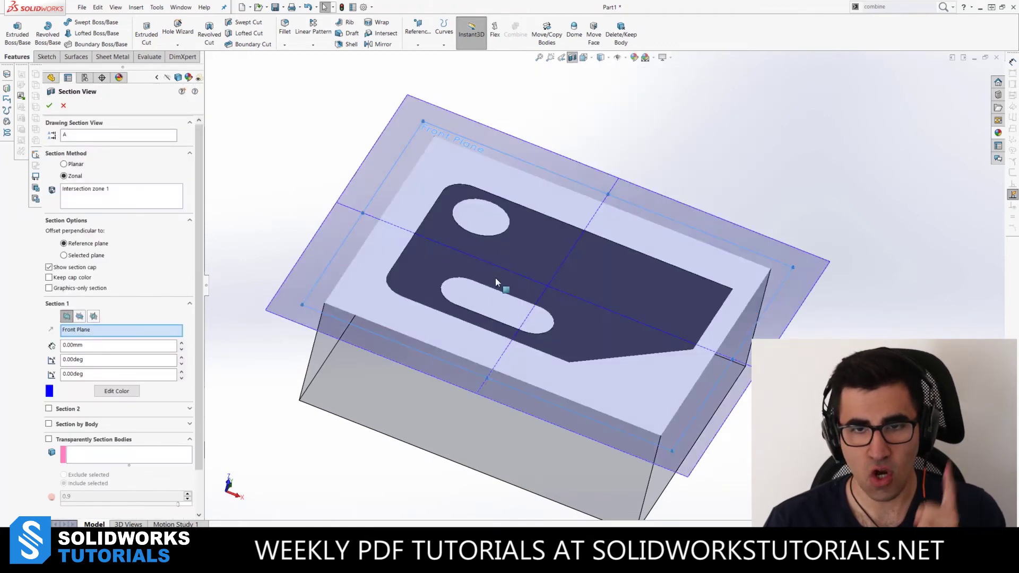
left_click(598, 351)
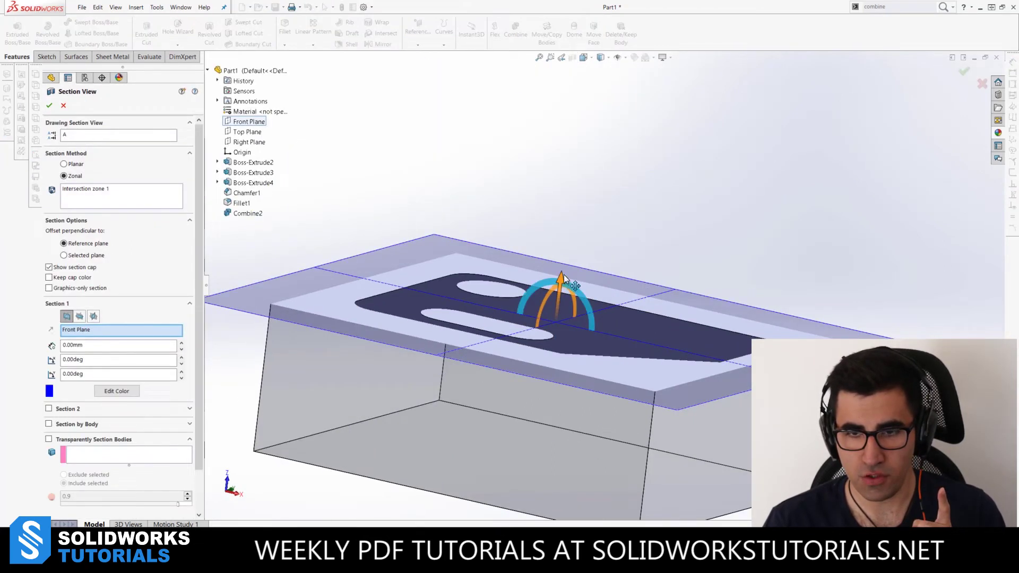
left_click_drag(564, 267, 569, 226)
key("Escape")
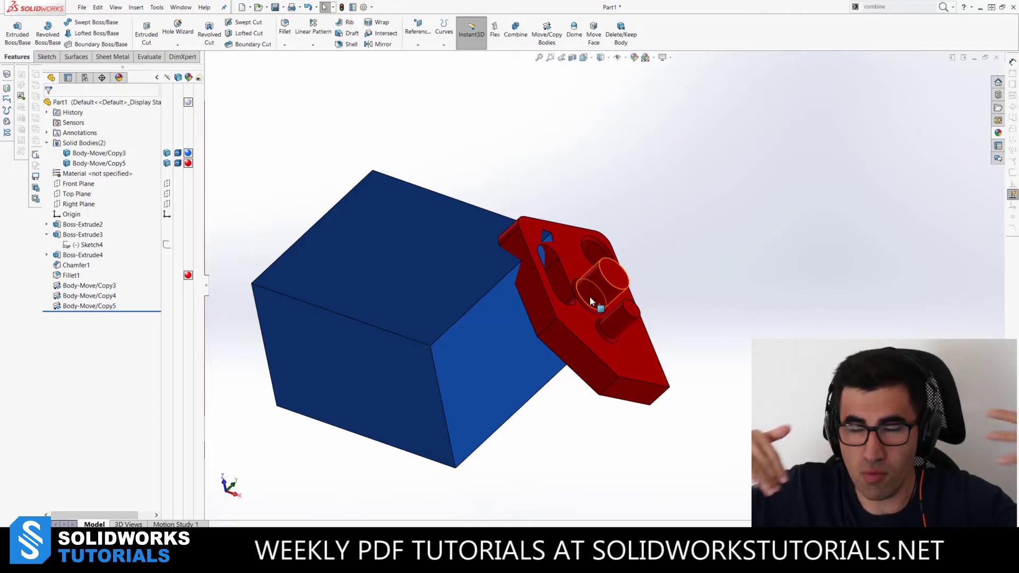
Zoom and orbit around the block corner poking through the red part's triangular hole.
scroll(586, 245, "down", 3)
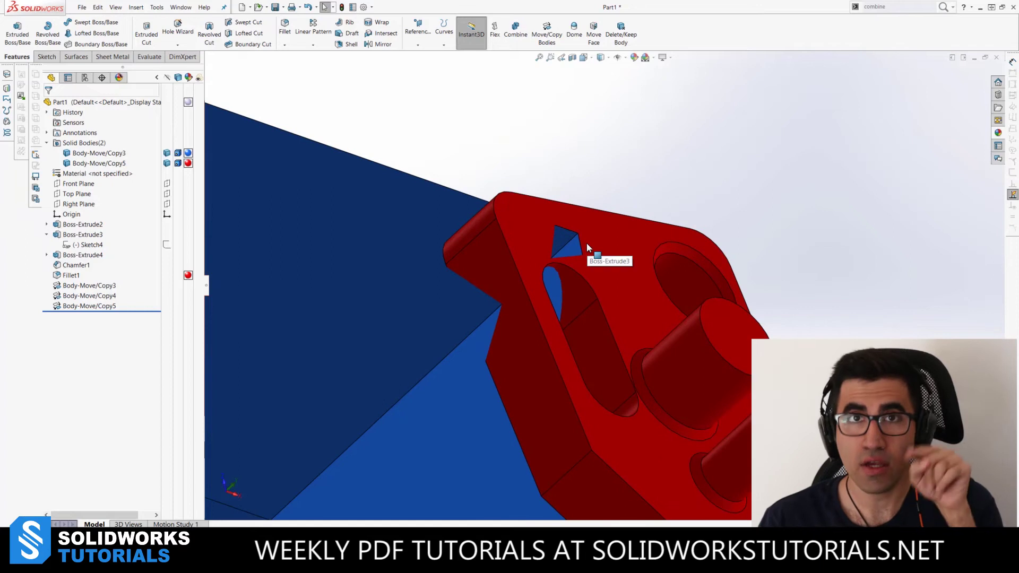
mouse_move(587, 243)
middle_mouse_down()
mouse_move(577, 187)
mouse_move(587, 244)
middle_mouse_up()
scroll(587, 244, "down", 4)
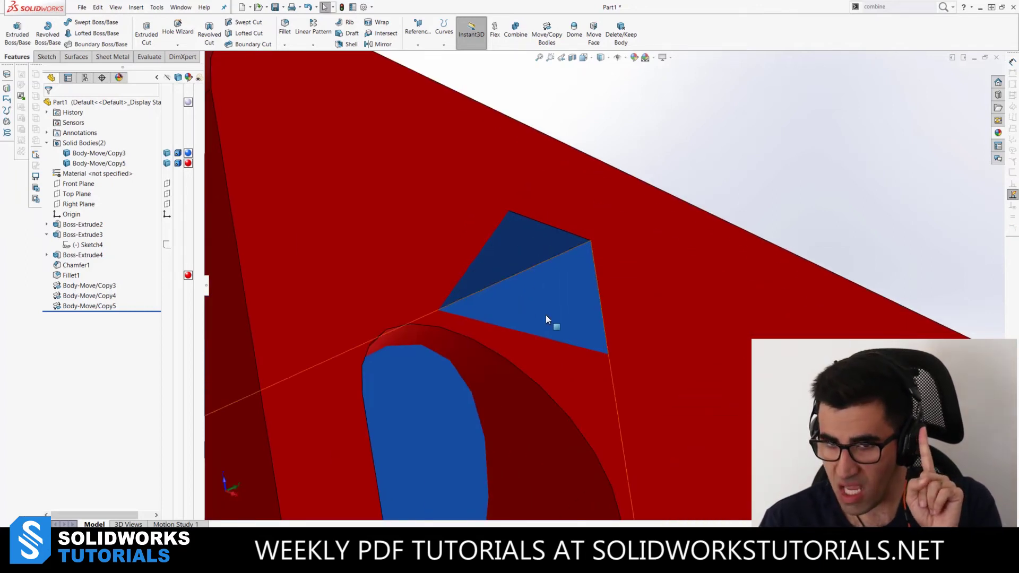
scroll(546, 314, "up", 5)
middle_click_drag(545, 314, 673, 348)
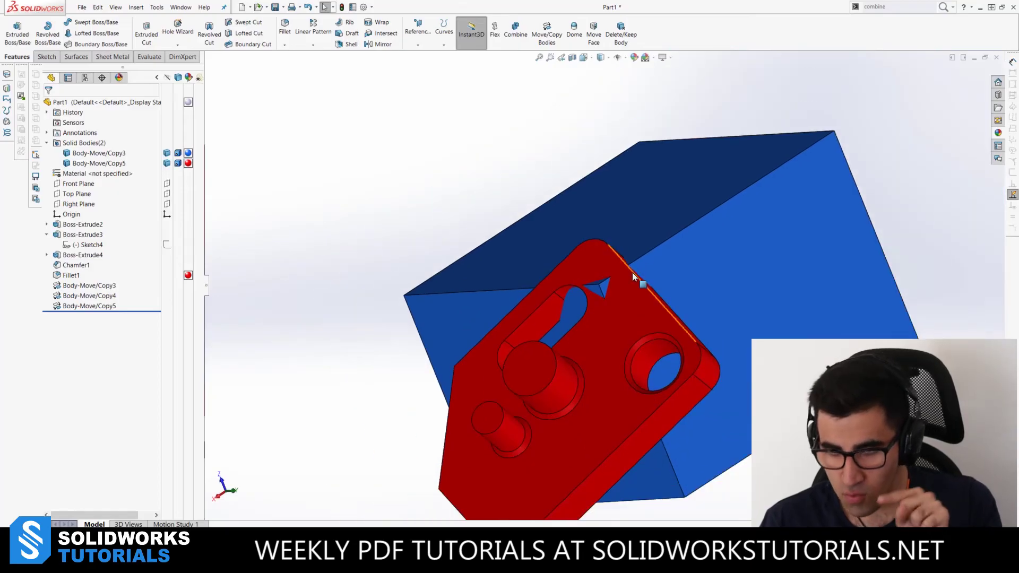
middle_click_drag(651, 304, 610, 319)
scroll(549, 323, "down", 5)
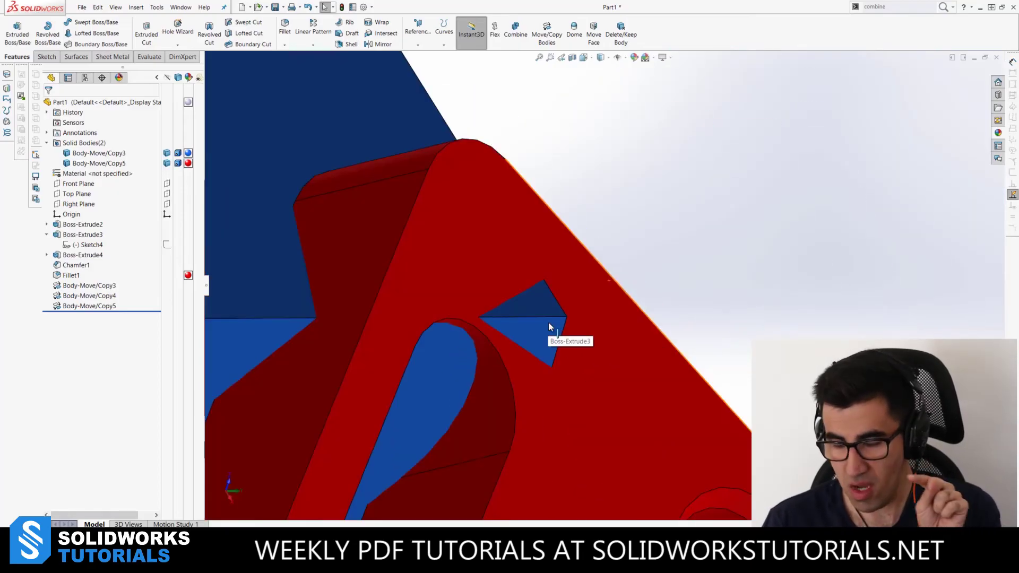
scroll(549, 323, "up", 3)
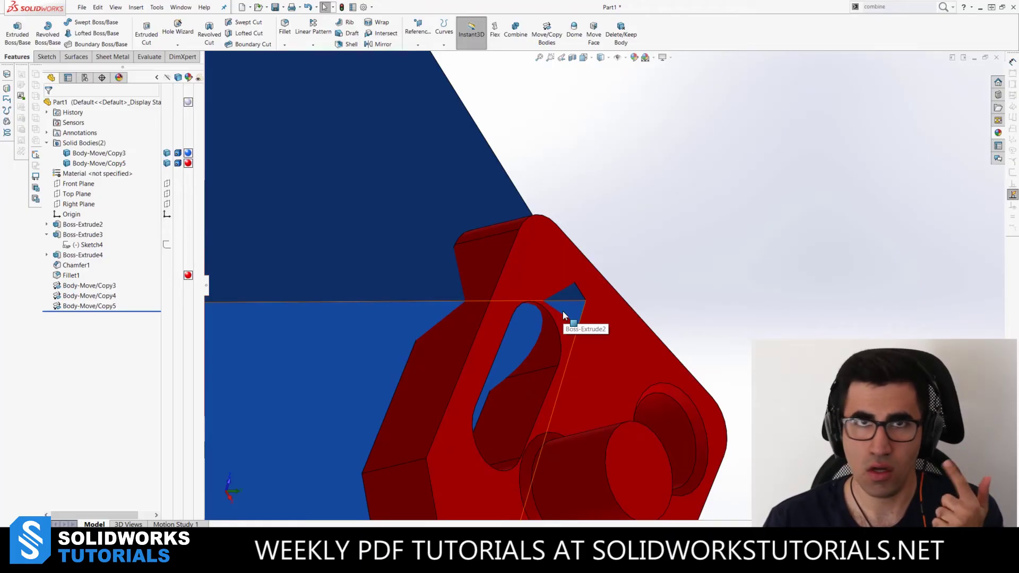
scroll(562, 311, "up", 5)
Set up Combine3 subtracting the red part (Body-Move/Copy5) from the blue block (Body-Move/Copy3).
middle_click_drag(587, 368, 531, 318)
left_click(136, 7)
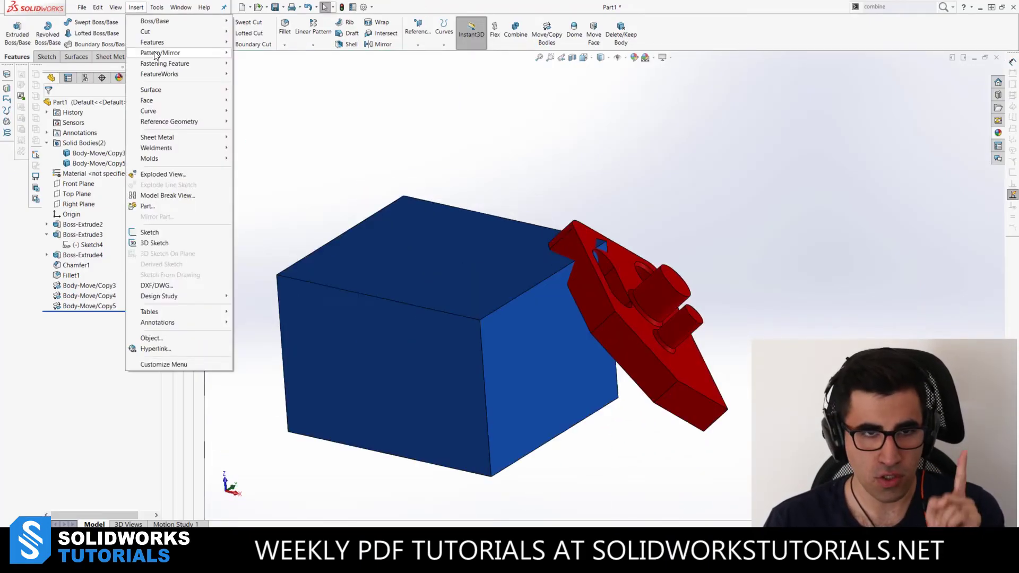
mouse_move(159, 42)
left_click(258, 248)
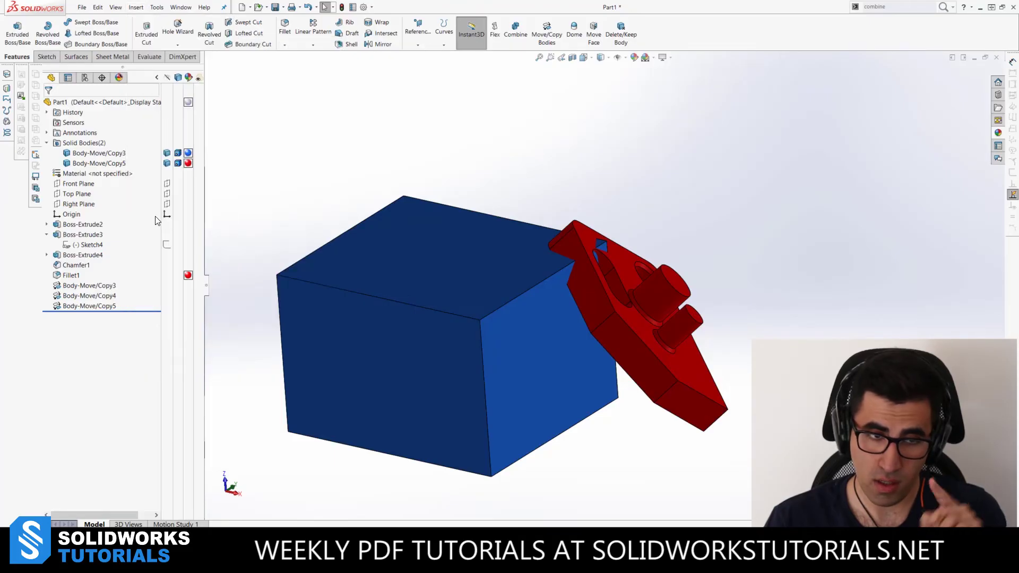
left_click(511, 273)
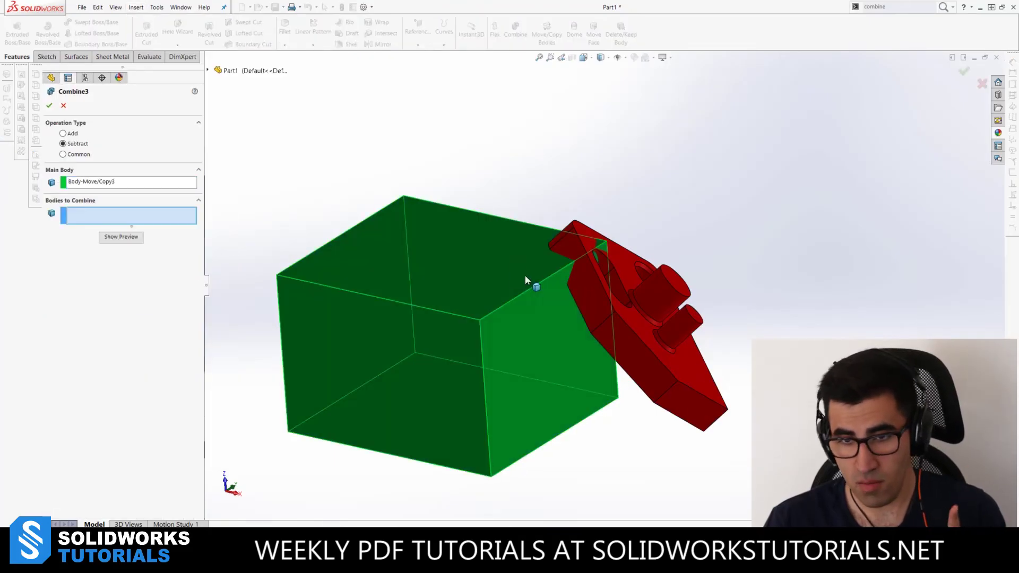
left_click(703, 368)
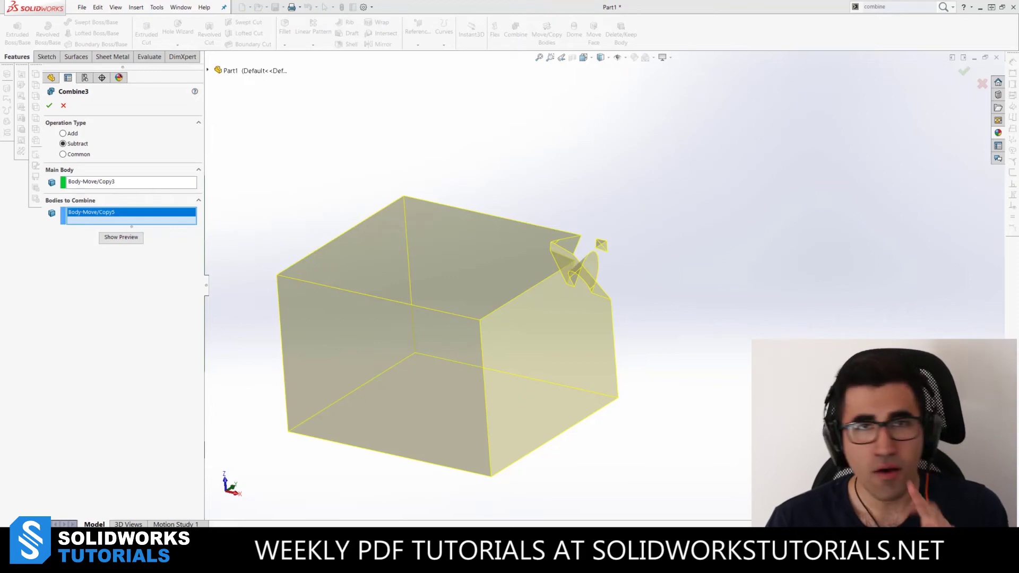
left_click_drag(175, 81, 321, 81)
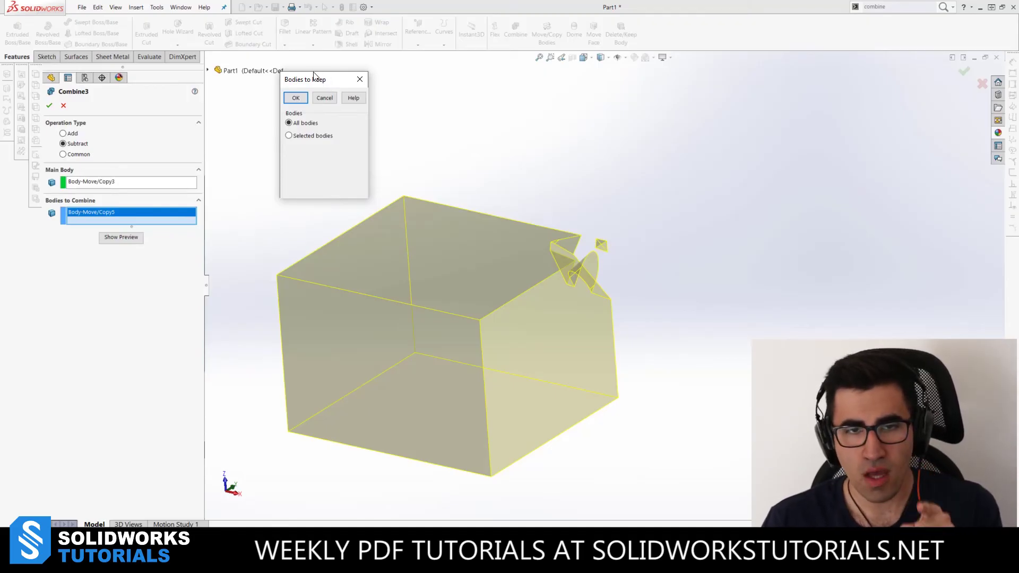
Preview Body 1 and the small island Body 2, then keep all bodies for Combine3.
left_click_drag(321, 81, 714, 136)
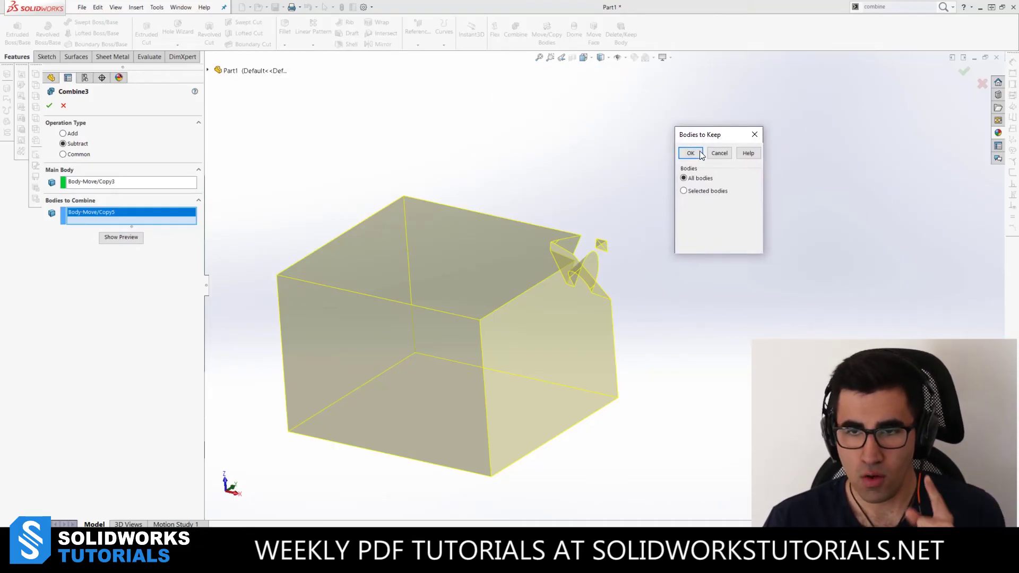
left_click(712, 190)
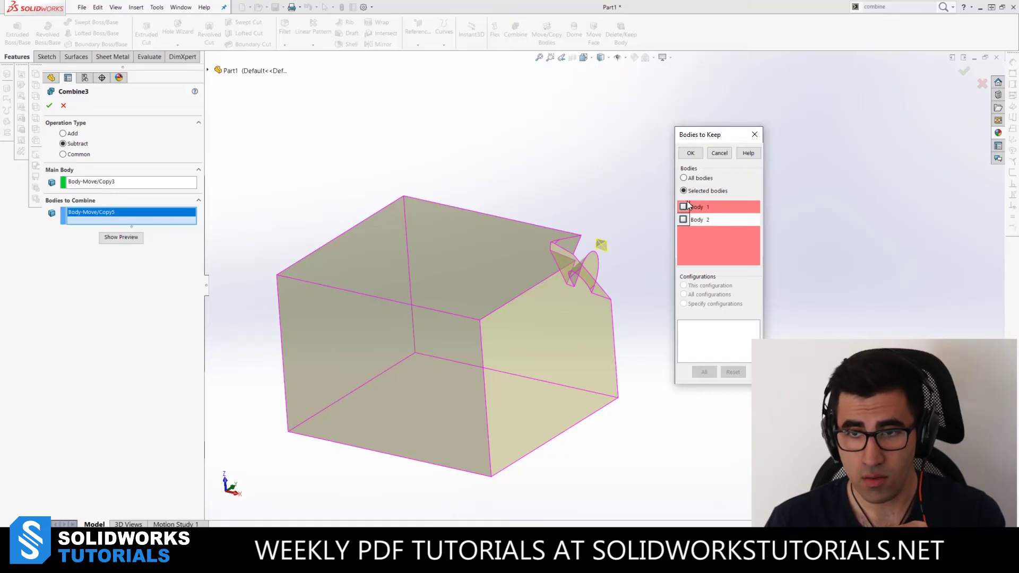
left_click(703, 204)
left_click(702, 217)
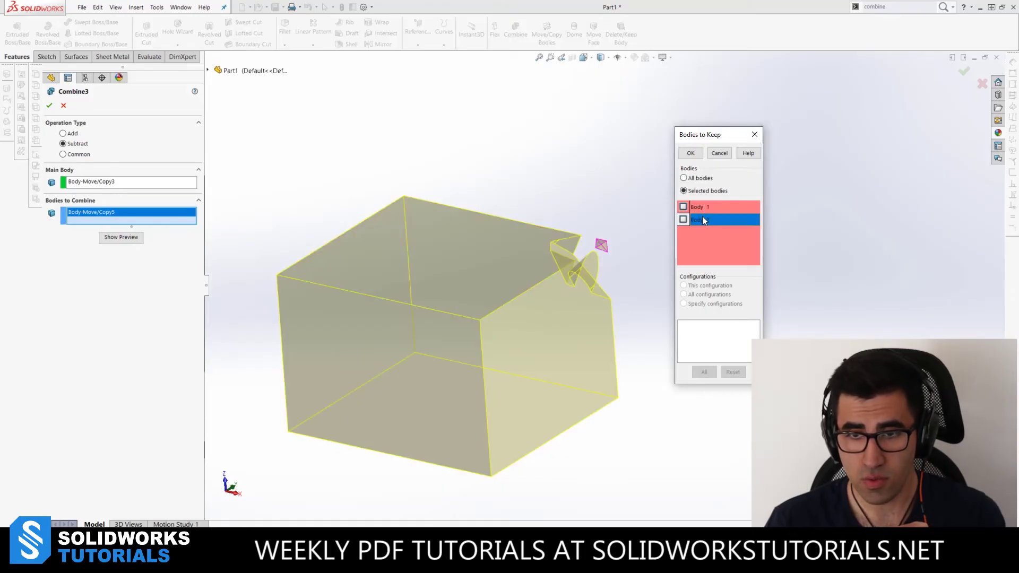
left_click(705, 205)
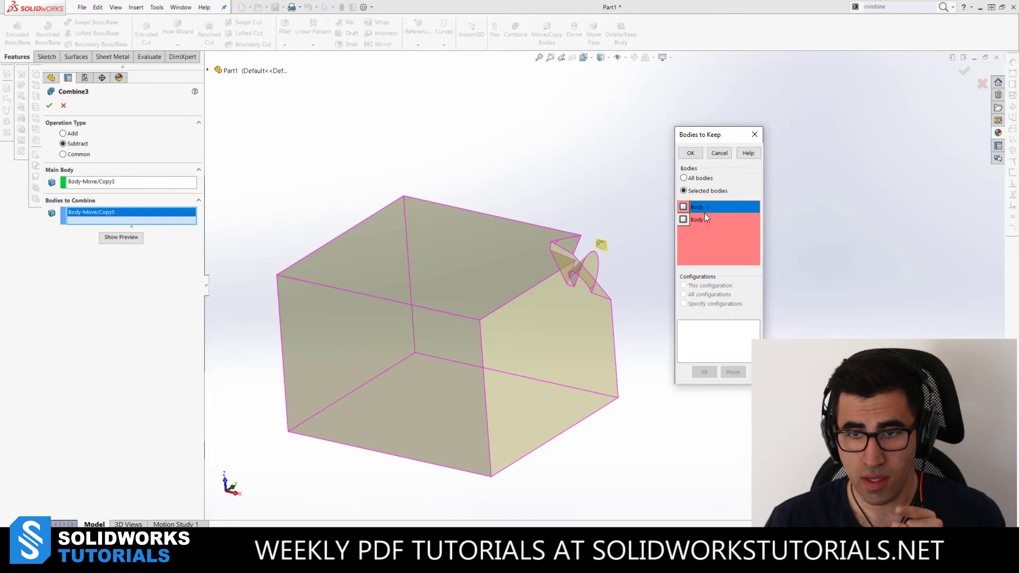
left_click(705, 225)
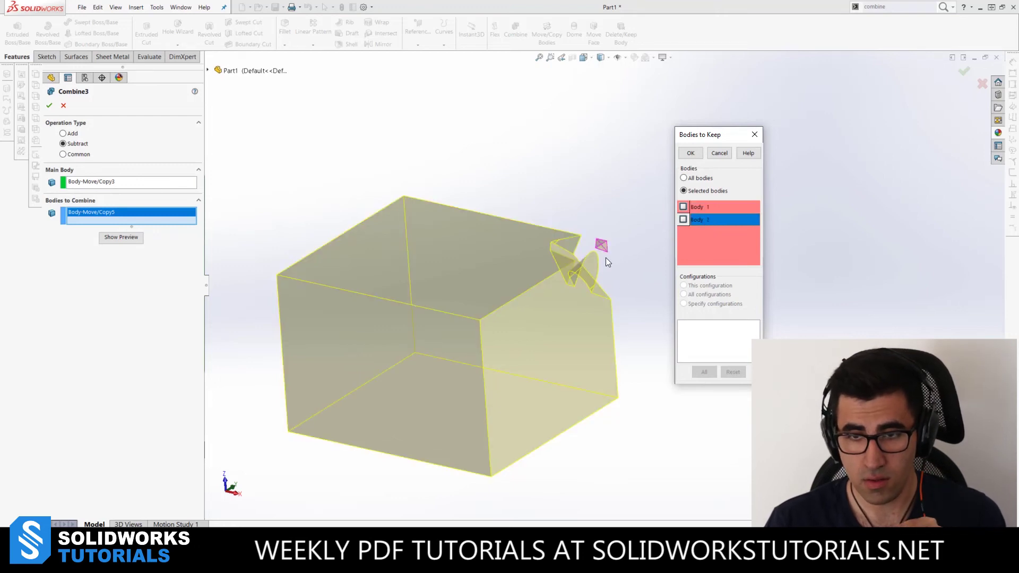
left_click(701, 207)
left_click(704, 224)
left_click(702, 204)
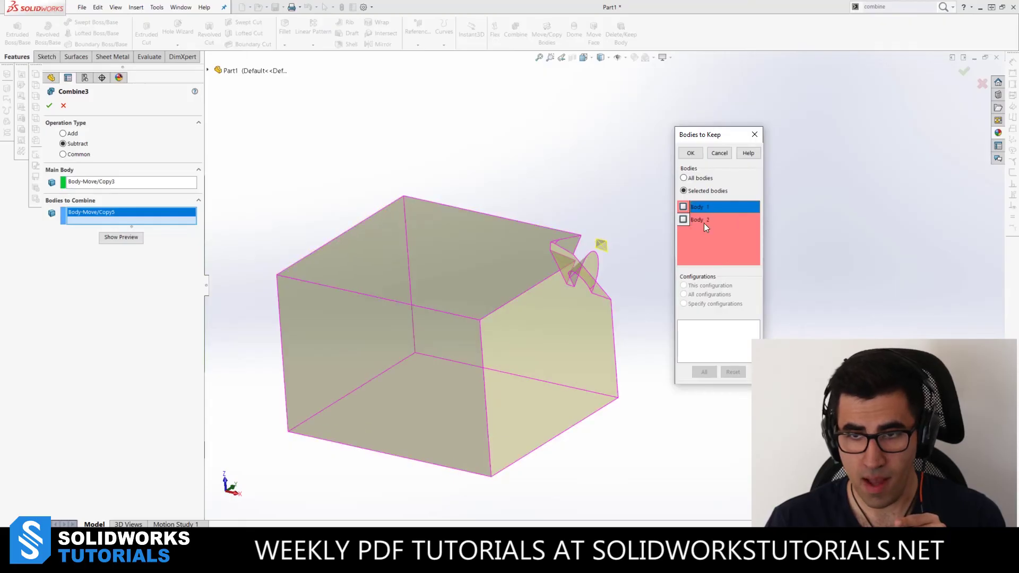
left_click(704, 224)
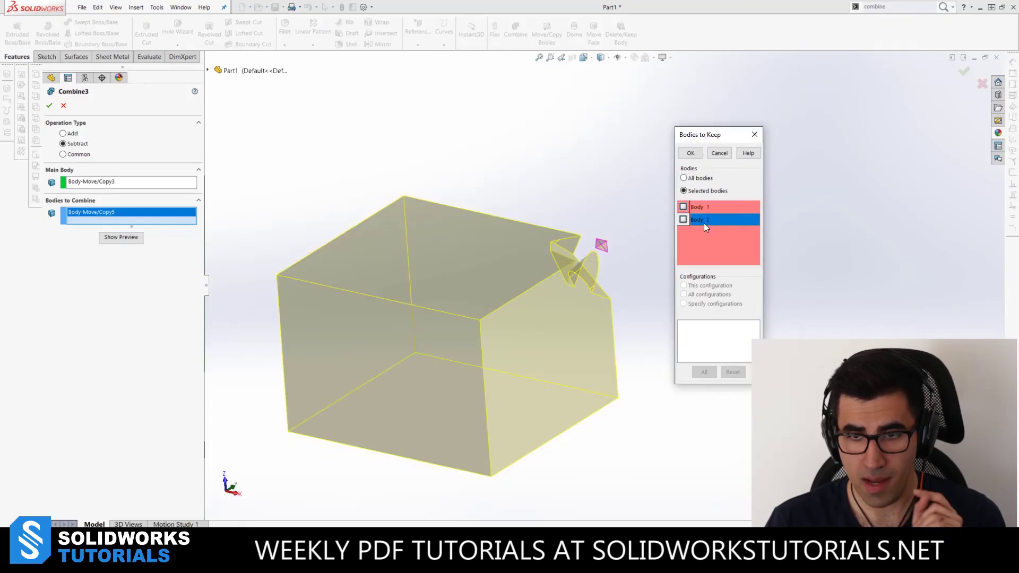
left_click(684, 178)
left_click(690, 153)
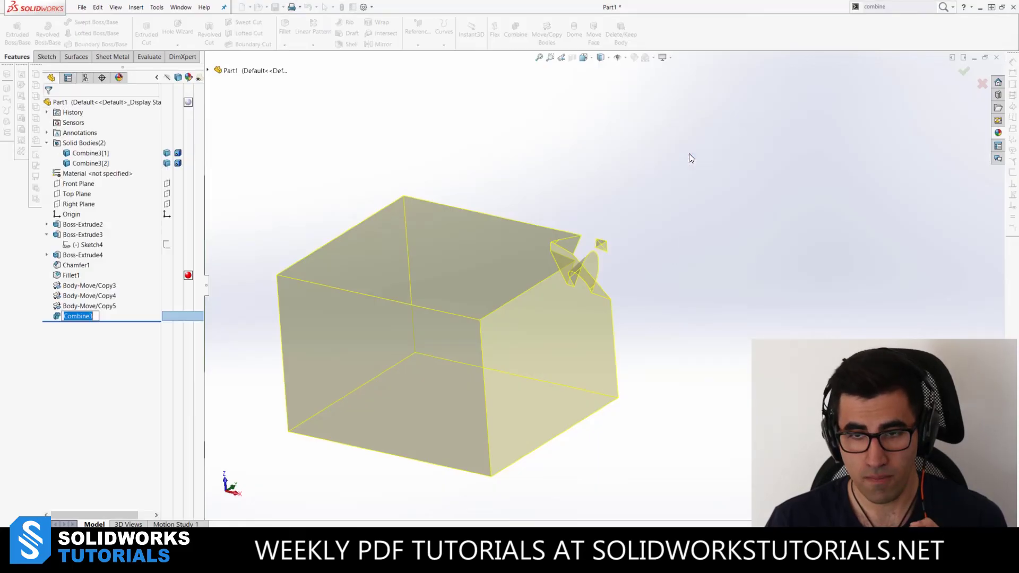
scroll(637, 281, "down", 5)
scroll(597, 285, "up", 5)
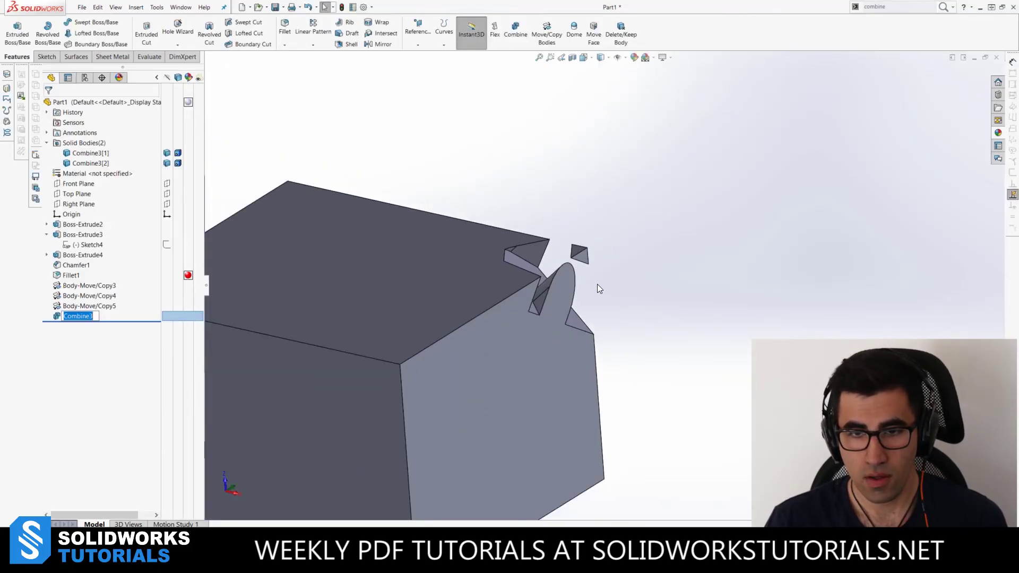
mouse_move(597, 285)
middle_mouse_down()
mouse_move(561, 230)
mouse_move(464, 260)
mouse_move(449, 310)
mouse_move(553, 266)
mouse_move(587, 279)
middle_mouse_up()
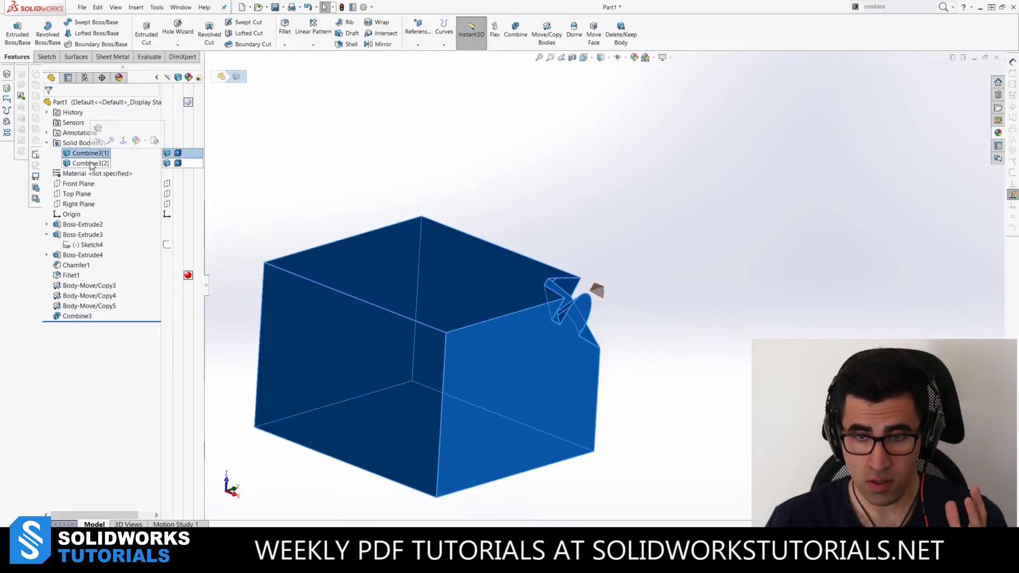
left_click(91, 163)
left_click(731, 285)
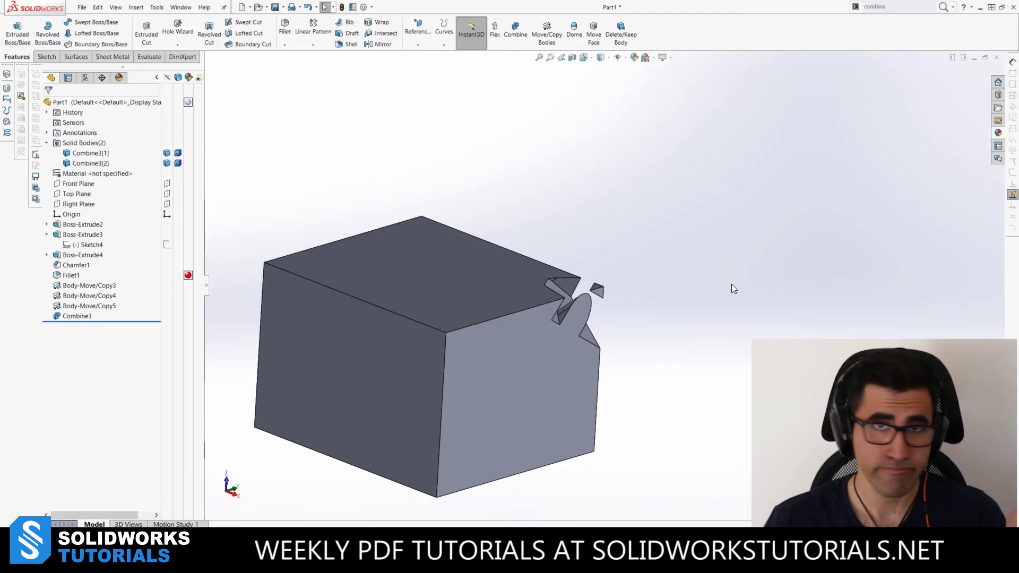